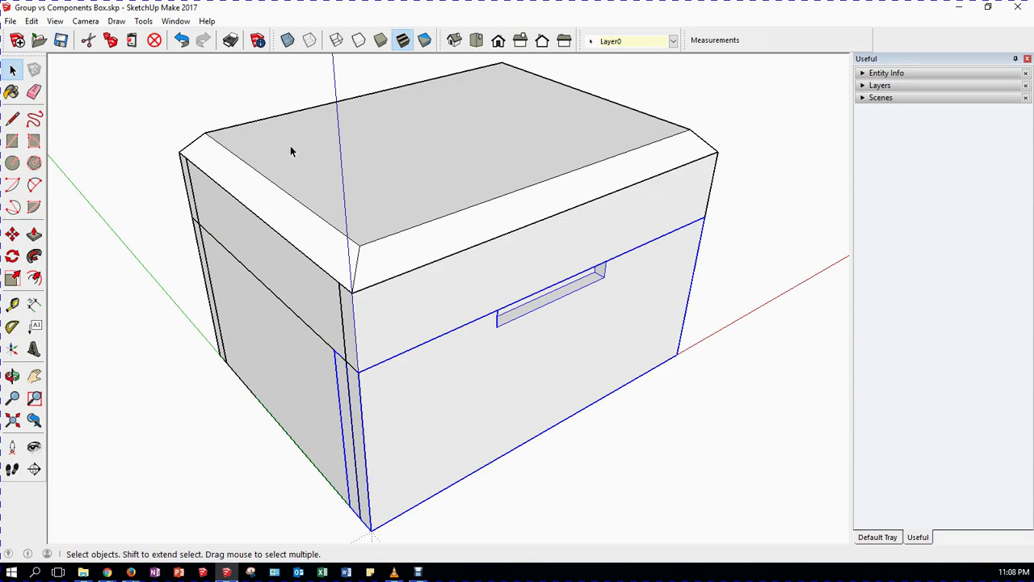
Step: Select individual parts of the box to examine how it is divided into components, and clear the selection
click(260, 247)
click(388, 294)
click(252, 255)
click(192, 199)
click(730, 331)
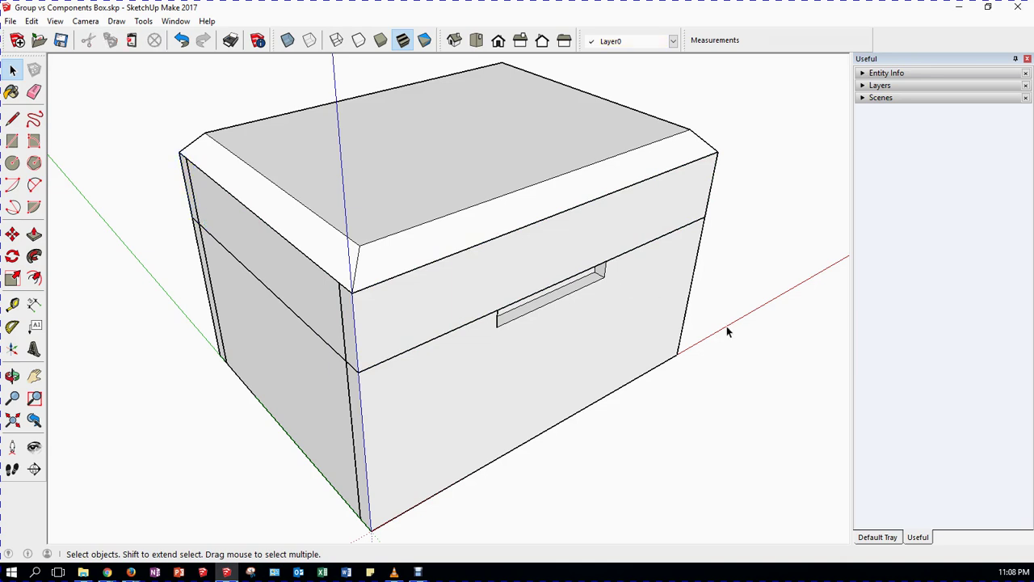
middle_drag(727, 326, 727, 343)
scroll(727, 342, down, 4)
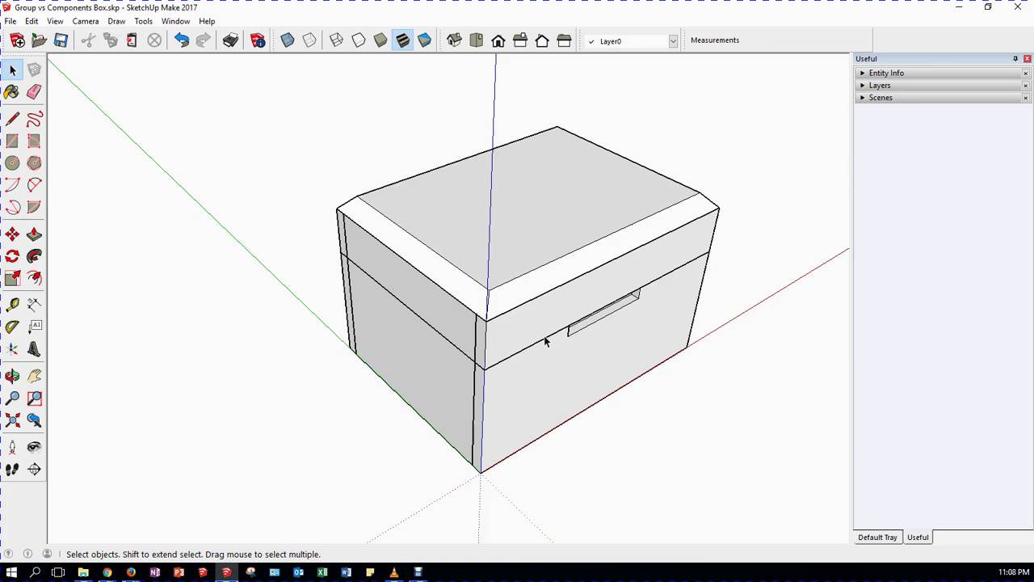
Step: Create two new layers named Base and Lid
click(863, 86)
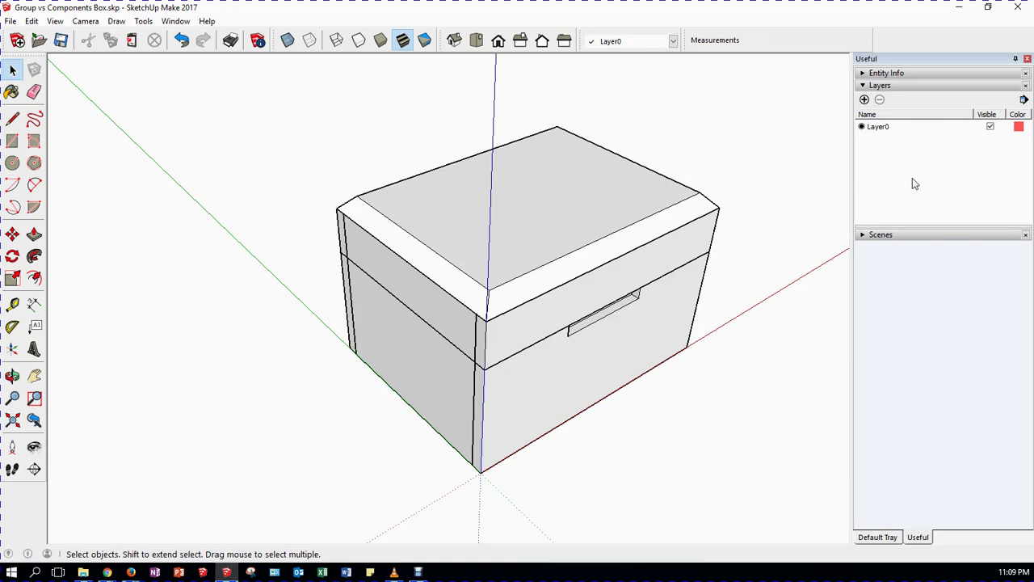
click(864, 100)
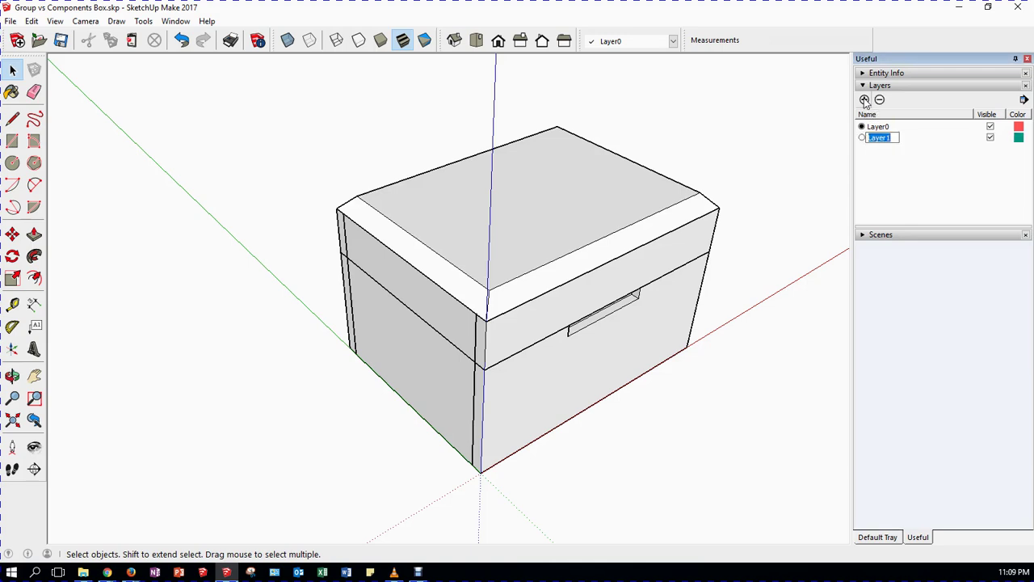
text(Base)
key(Return)
click(864, 99)
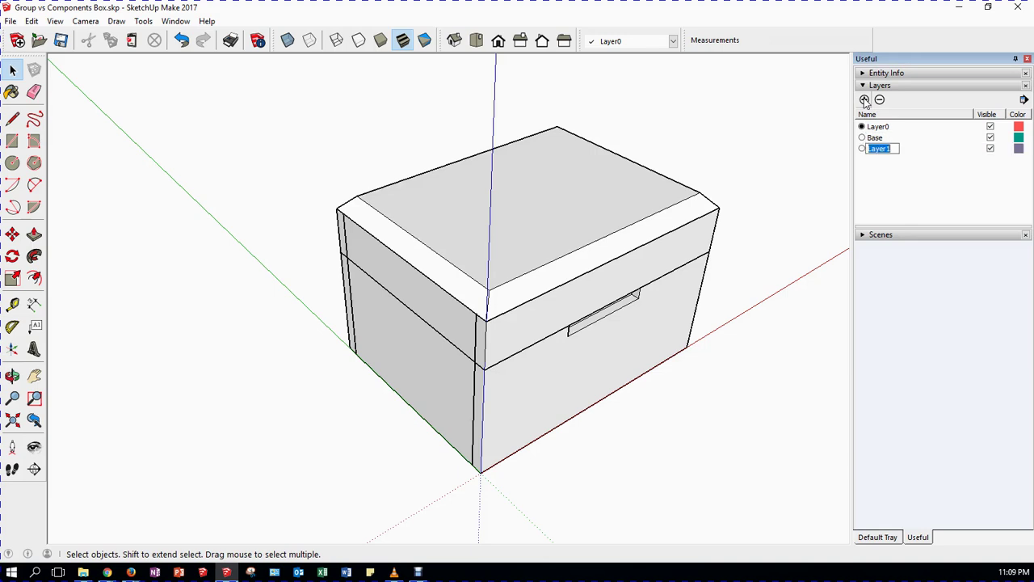
text(Lid)
key(Return)
Step: Assign the box's top panel and the four upper side, front and back components to the Lid layer
click(586, 214)
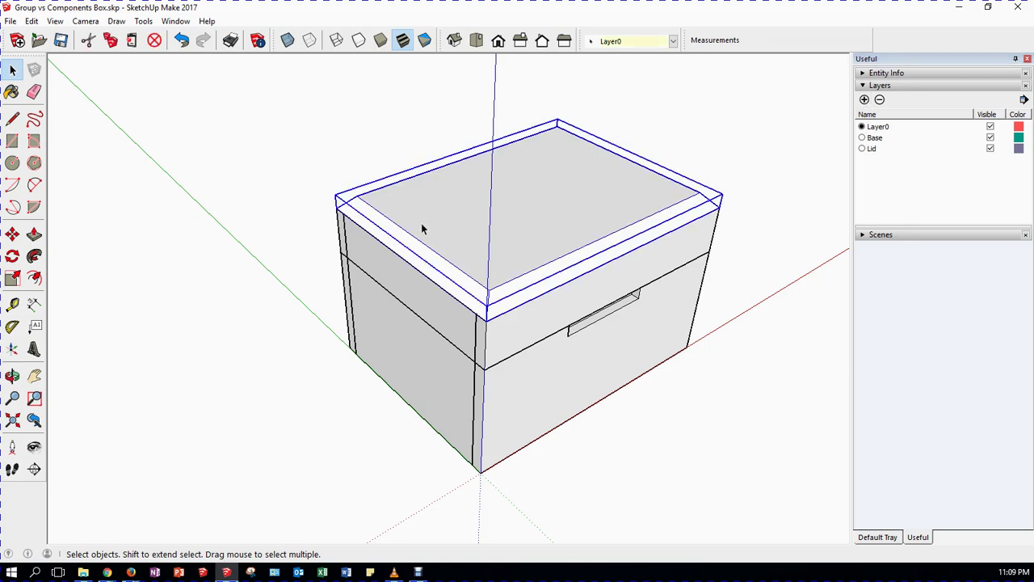
click(414, 285)
shift+click(469, 252)
shift+click(524, 312)
middle_drag(763, 230, 684, 394)
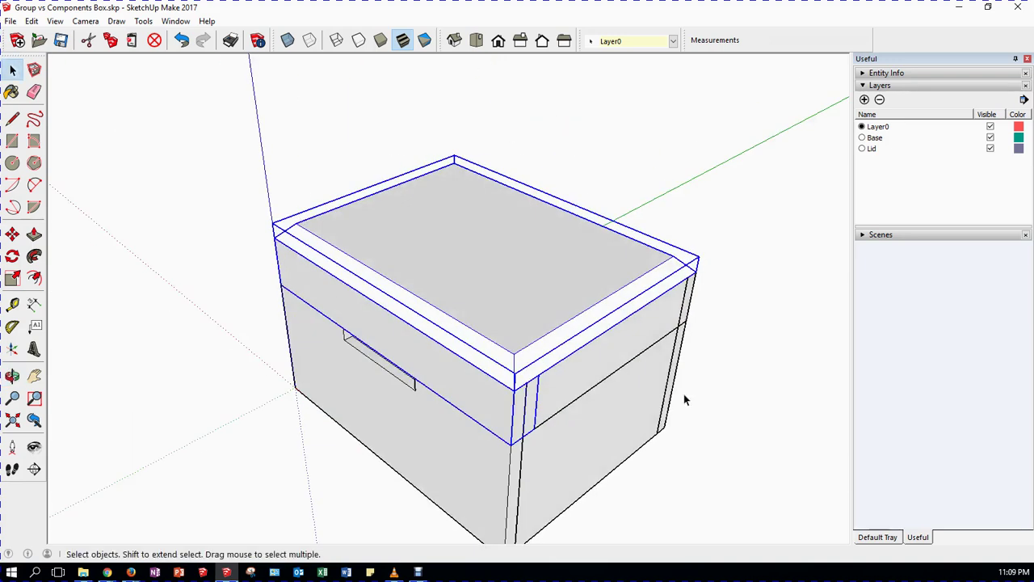
shift+click(693, 323)
click(918, 75)
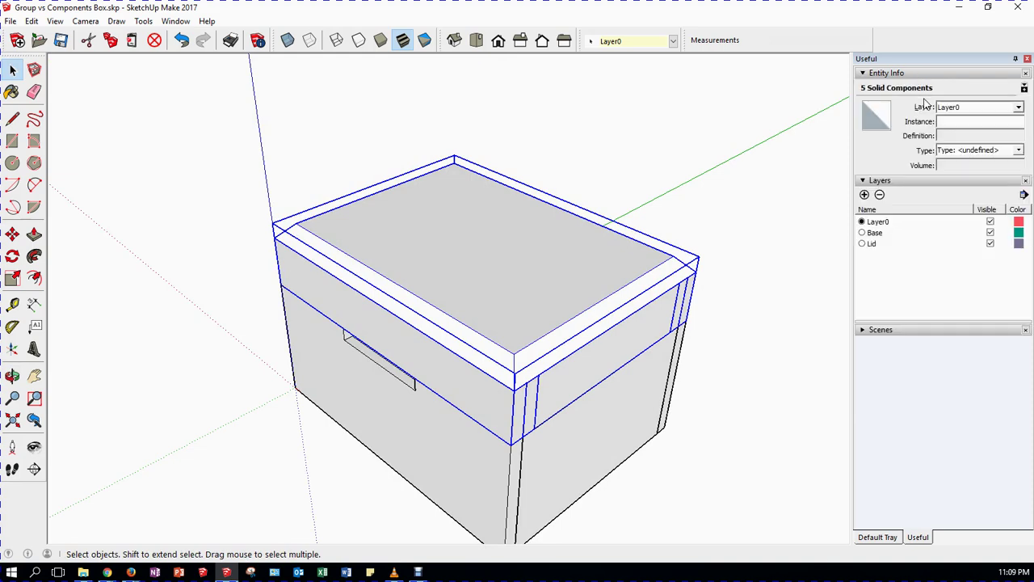
click(1019, 108)
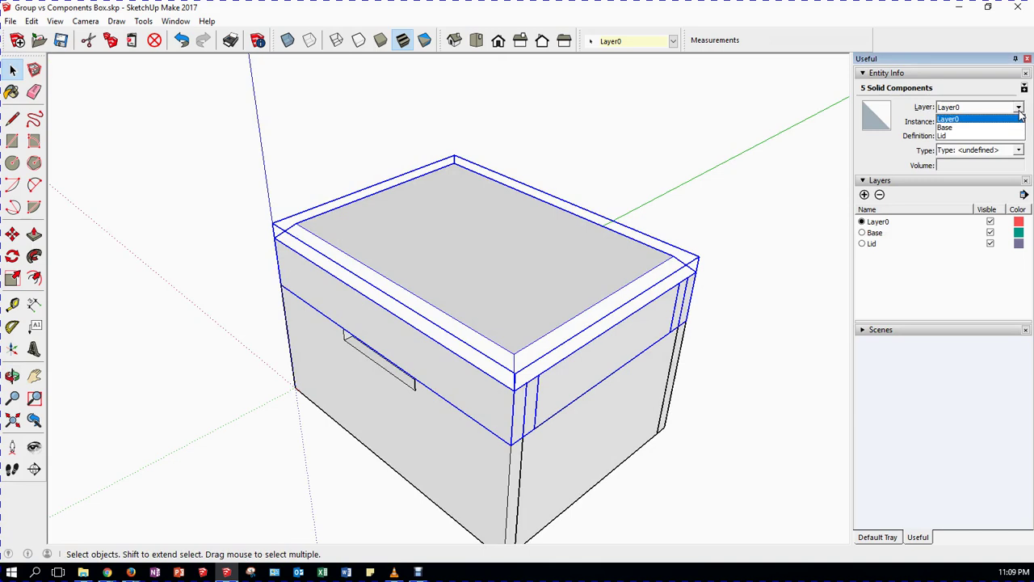
click(972, 136)
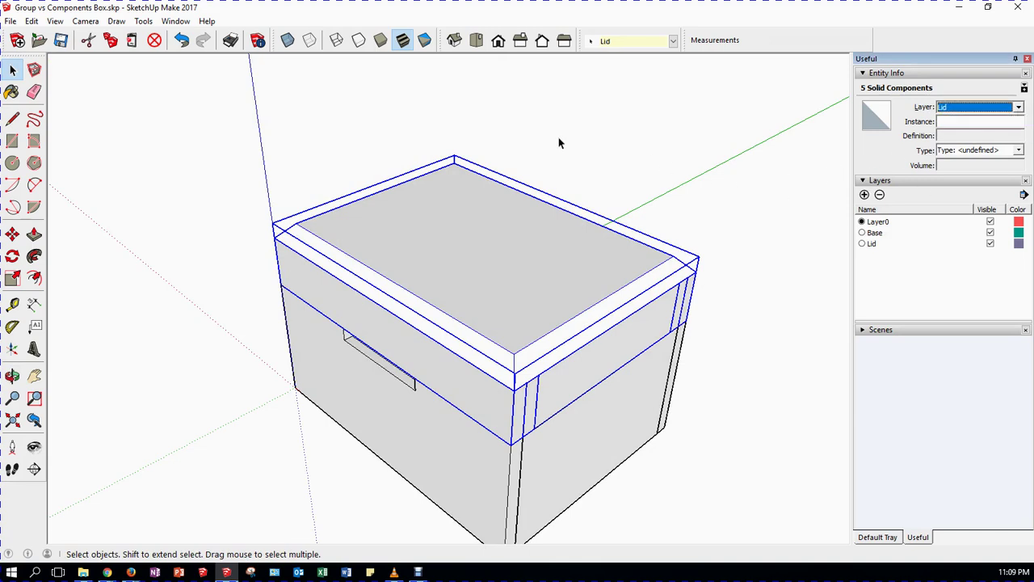
middle_drag(271, 149, 761, 149)
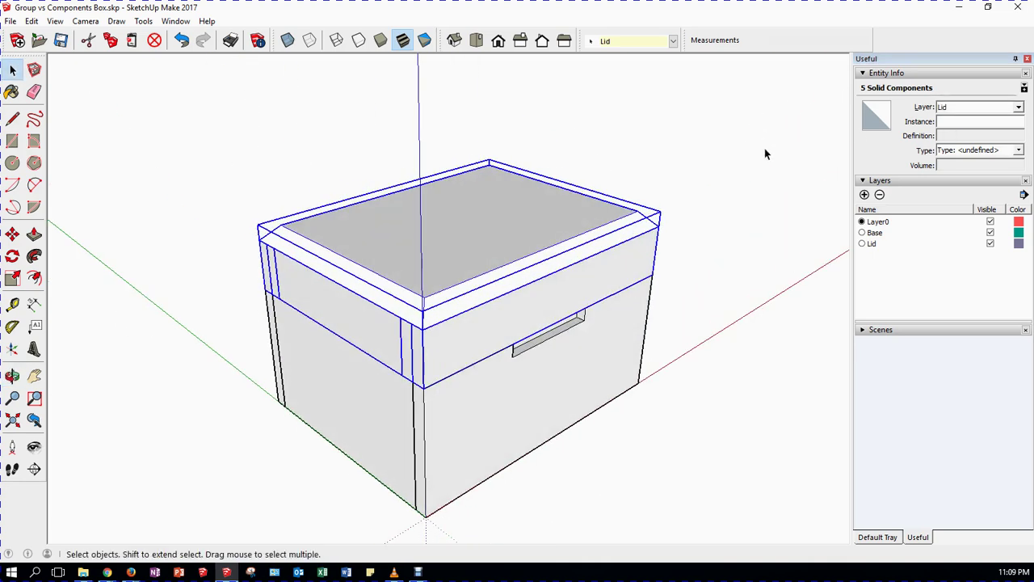
click(683, 300)
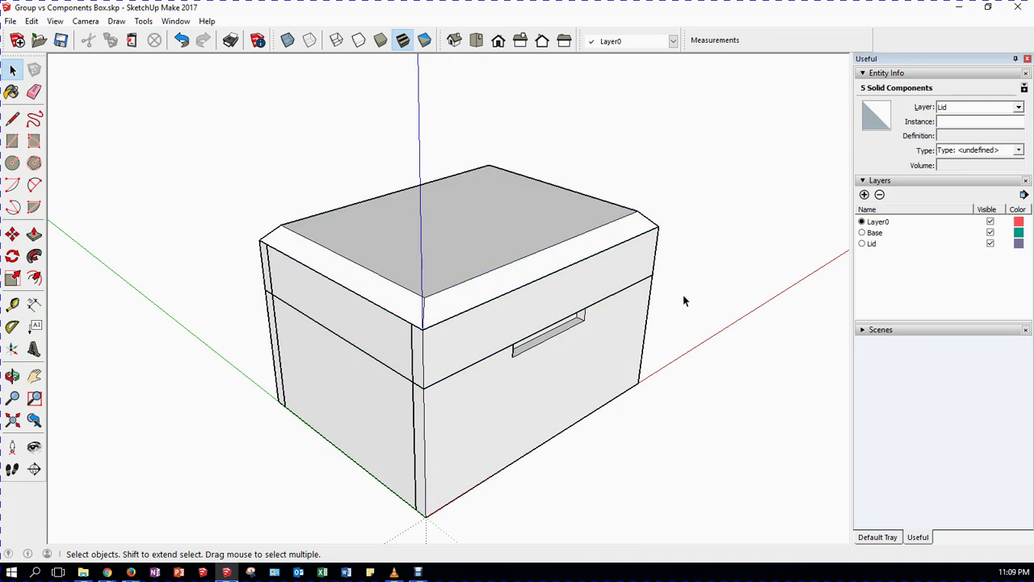
Step: Assign the four lower side, front and back components and the bottom panel to the Base layer
click(569, 378)
shift+click(325, 397)
middle_drag(134, 263, 683, 333)
shift+click(508, 368)
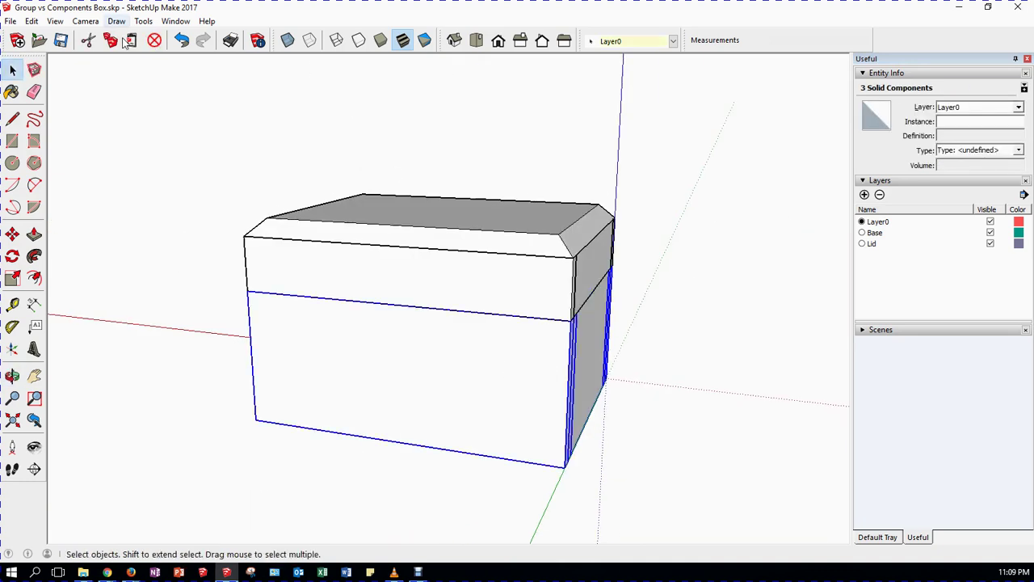
middle_drag(138, 122, 477, 275)
shift+click(374, 354)
middle_drag(581, 500, 577, 275)
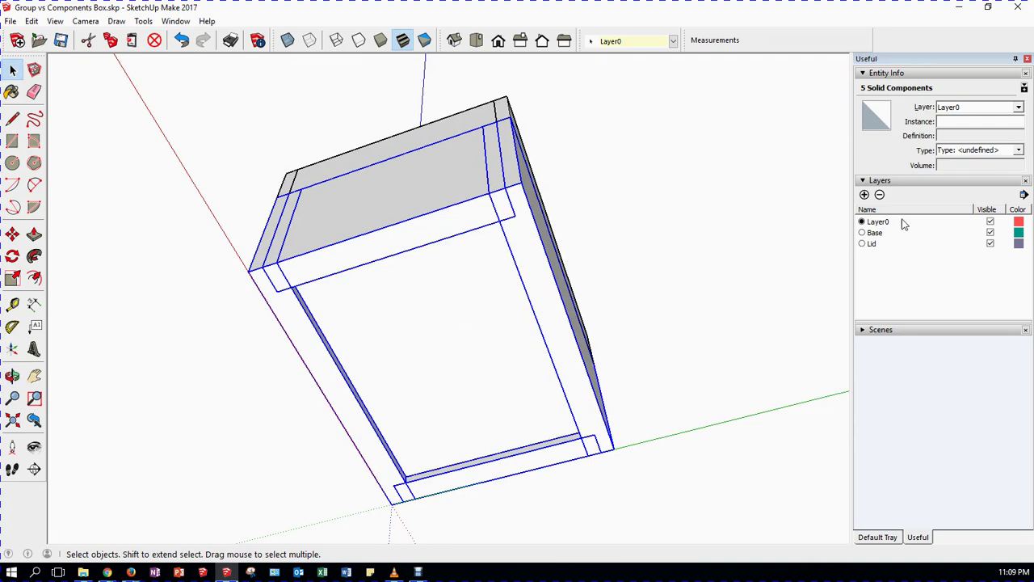
click(1018, 108)
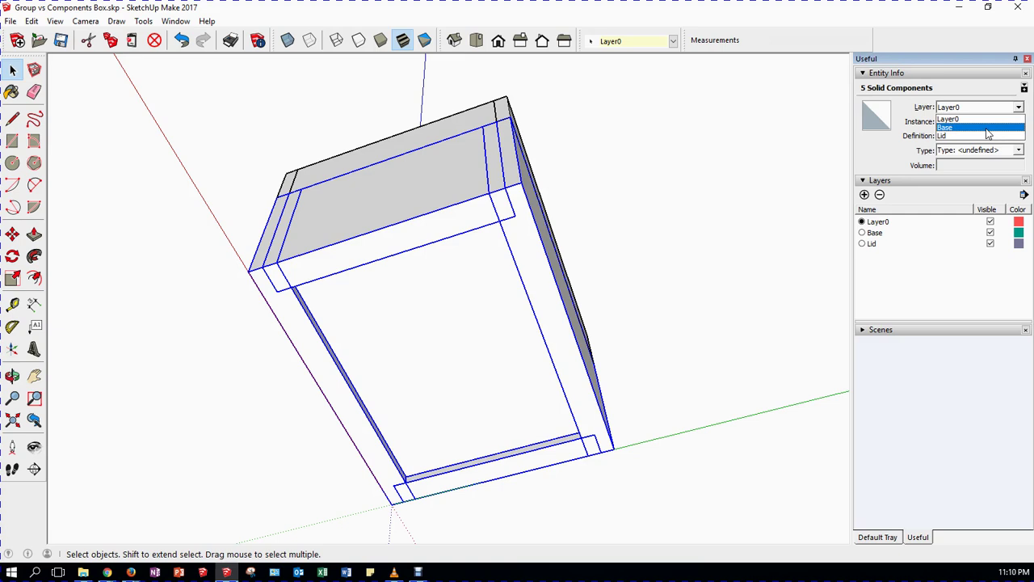
click(988, 128)
click(117, 117)
middle_drag(275, 165, 732, 296)
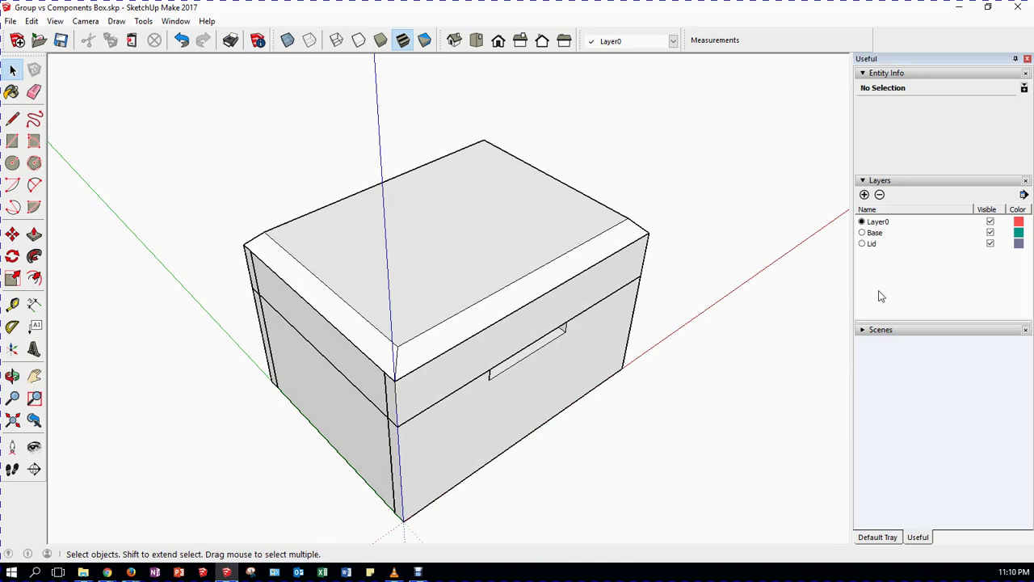
Step: Check the layer assignment of a lower side component and the top panel in their entity information
click(374, 438)
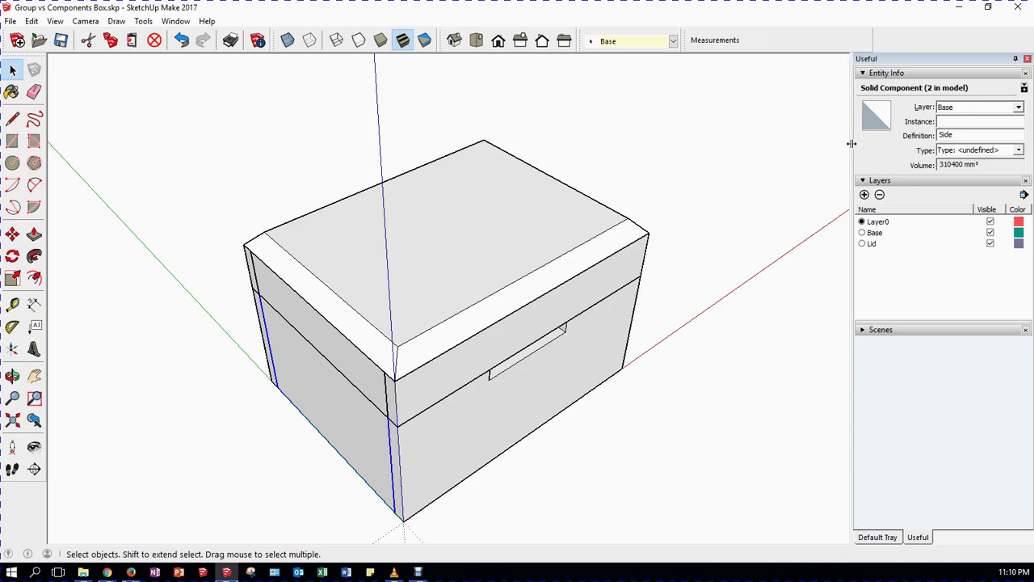
click(757, 144)
click(389, 429)
click(471, 272)
click(711, 372)
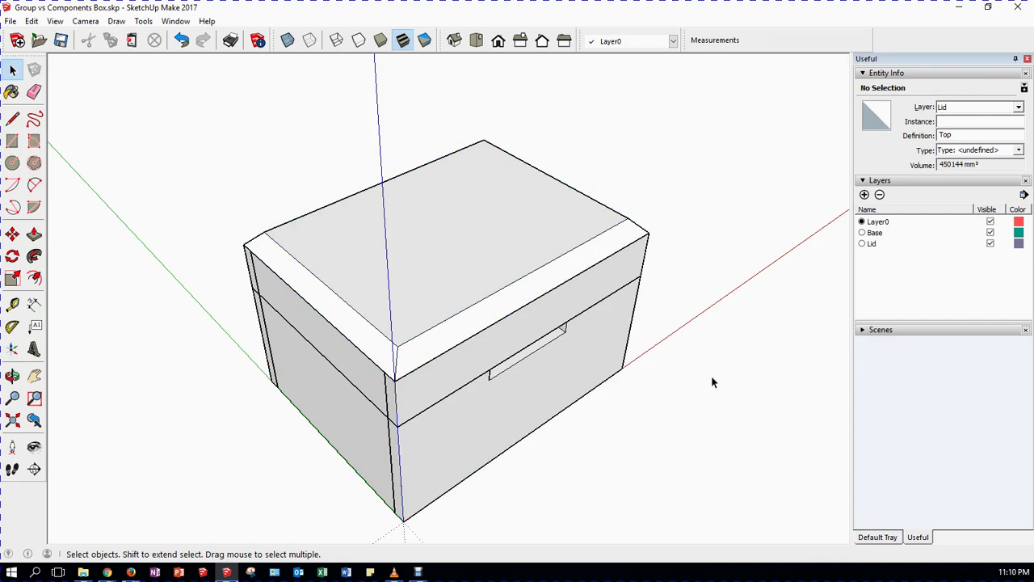
Step: Toggle the Lid layer's visibility to look inside the box, leaving the layer shown
click(992, 245)
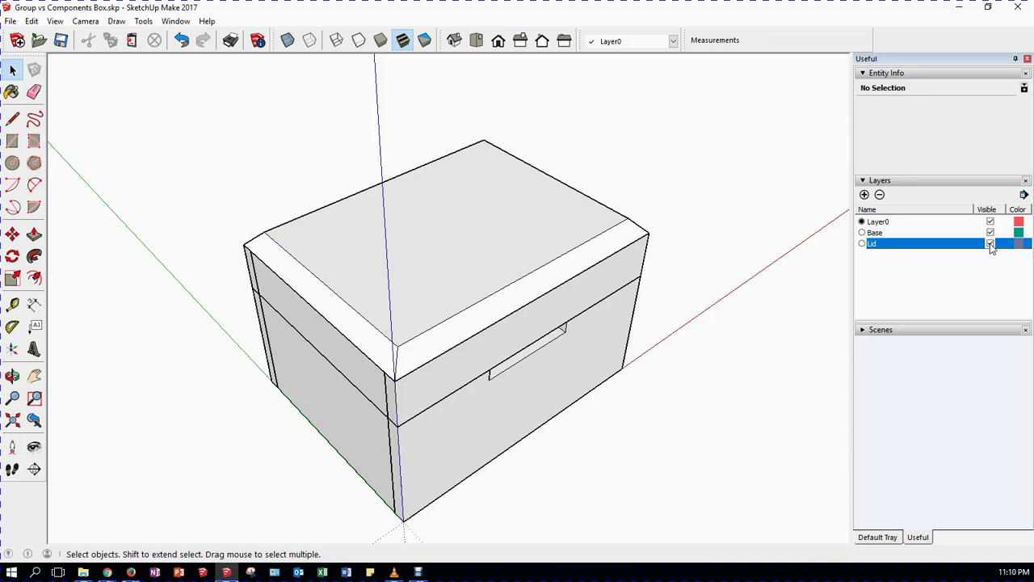
click(991, 244)
middle_drag(750, 365, 732, 392)
click(991, 244)
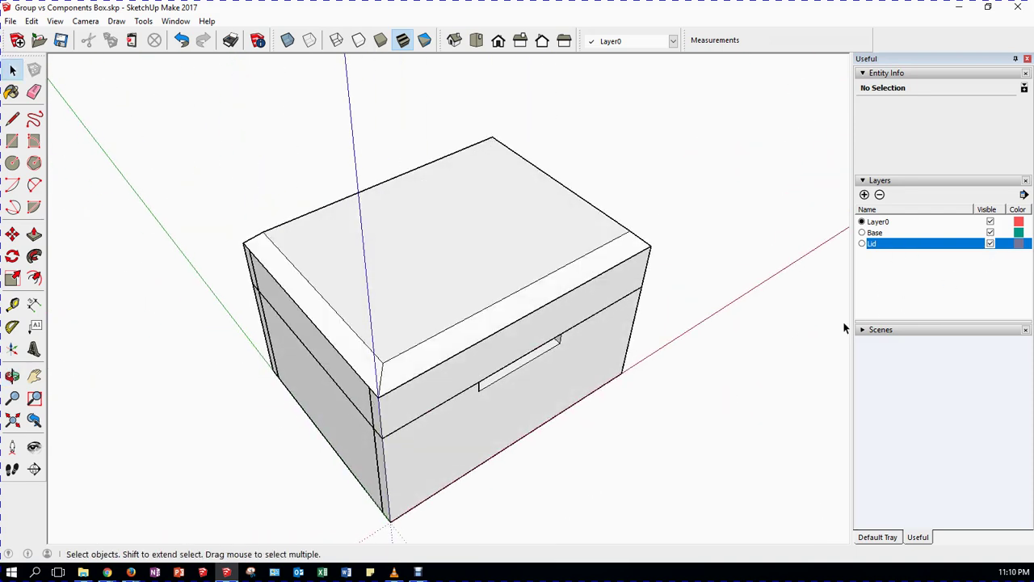
click(991, 244)
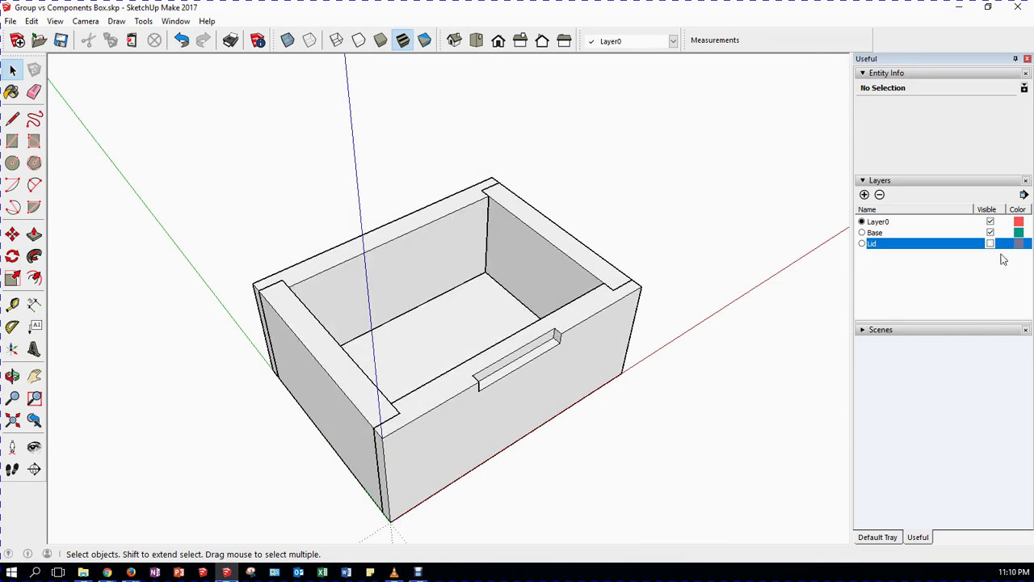
click(991, 244)
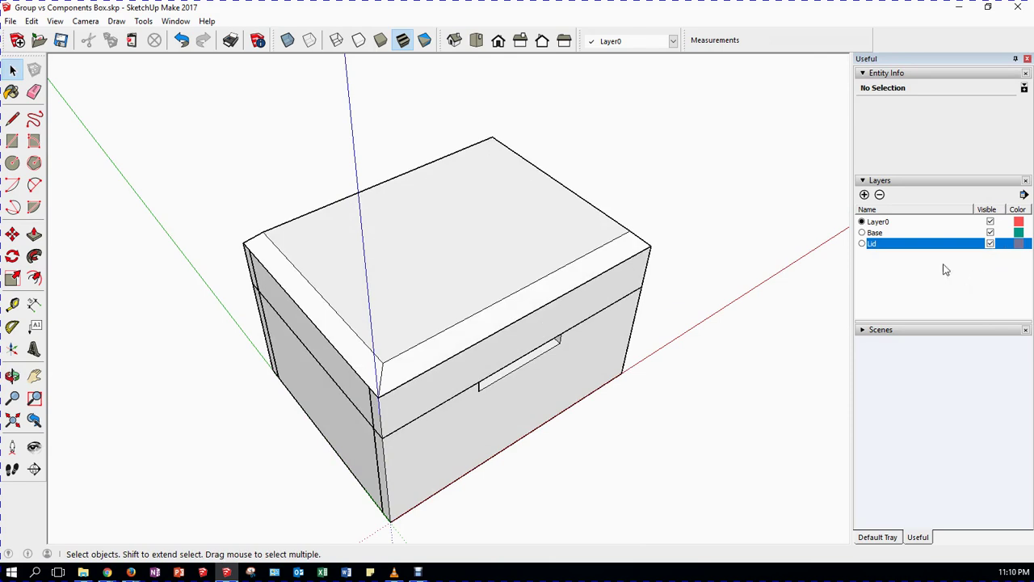
Step: With Layer0 as the current layer, draw a ground rectangle of about 95 x 124 mm behind the box and check its face's layer
click(862, 233)
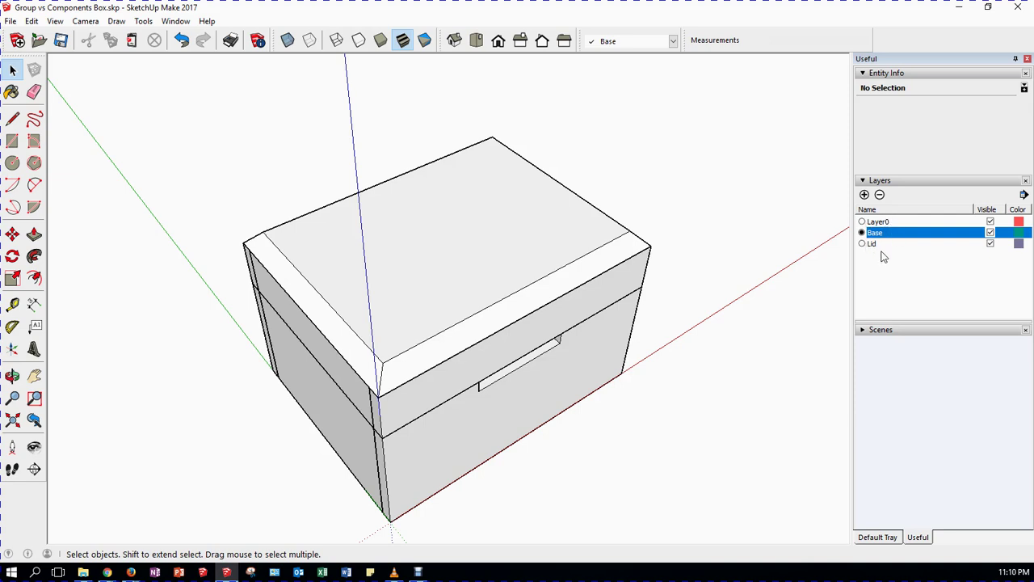
click(862, 222)
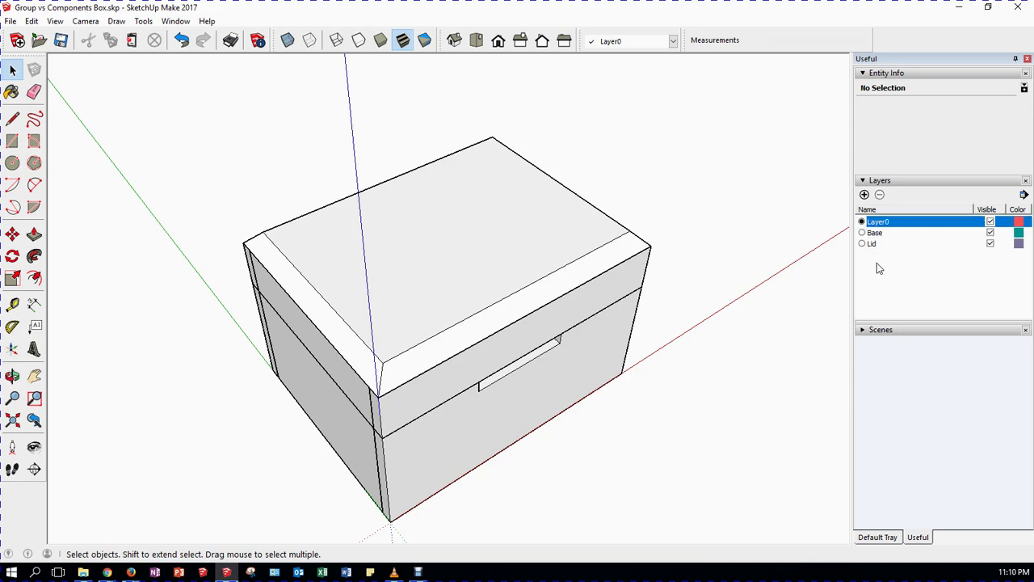
click(12, 141)
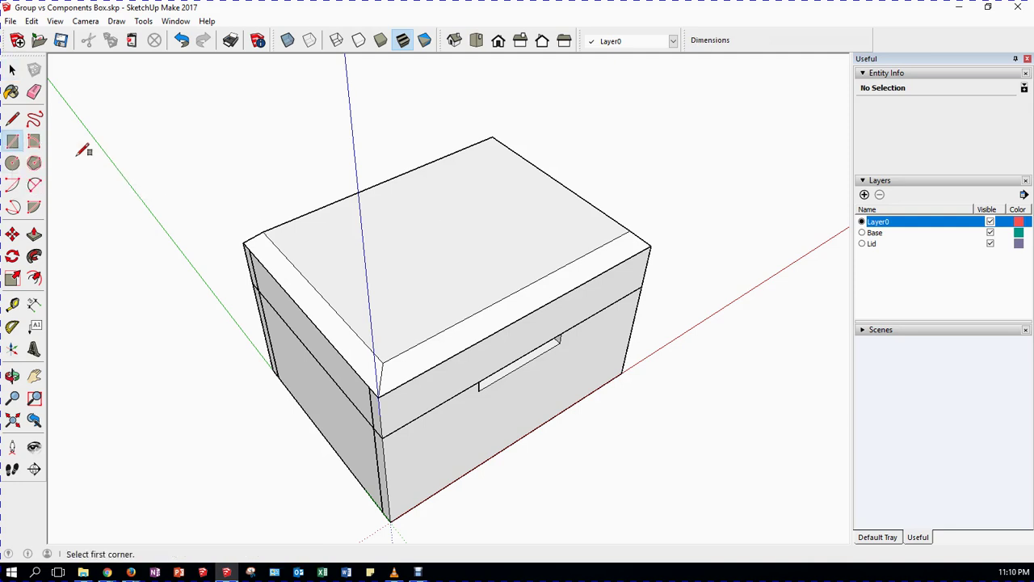
click(132, 186)
click(170, 115)
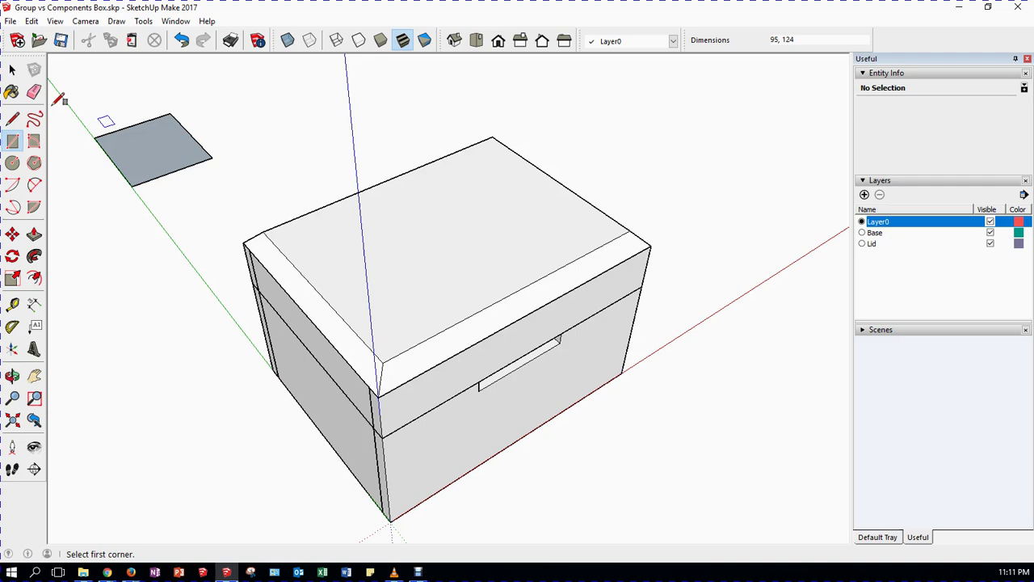
click(12, 71)
click(143, 150)
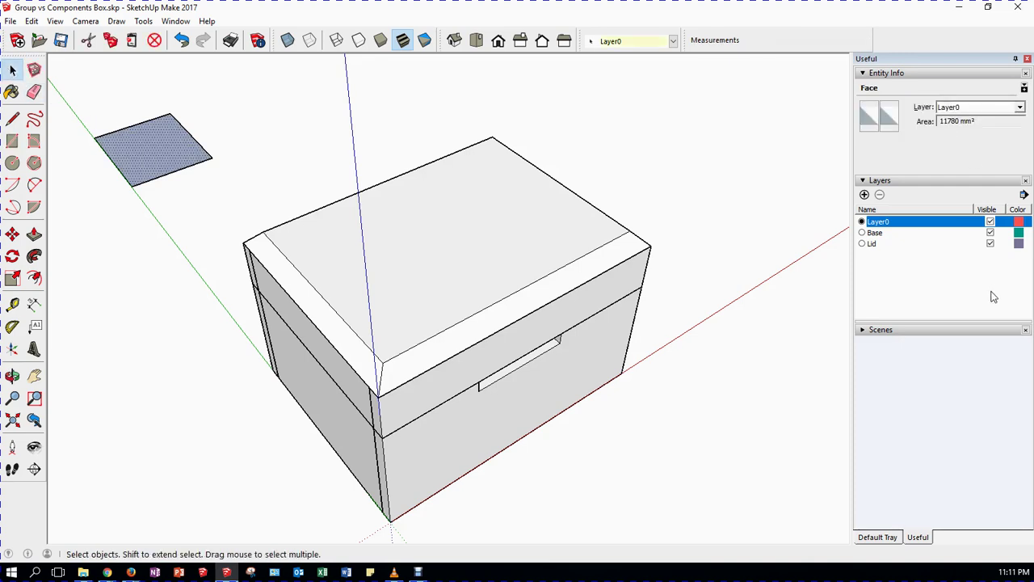
Step: Make Base the current layer, draw a circle of about 72 mm radius beside the rectangle, and check its face's layer
click(874, 233)
click(862, 232)
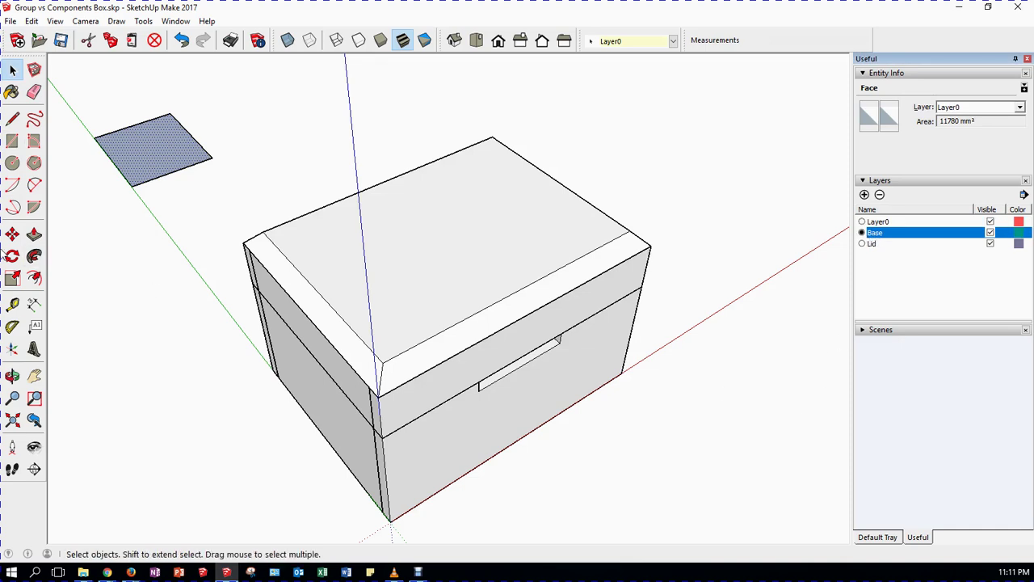
click(12, 163)
click(267, 107)
click(295, 130)
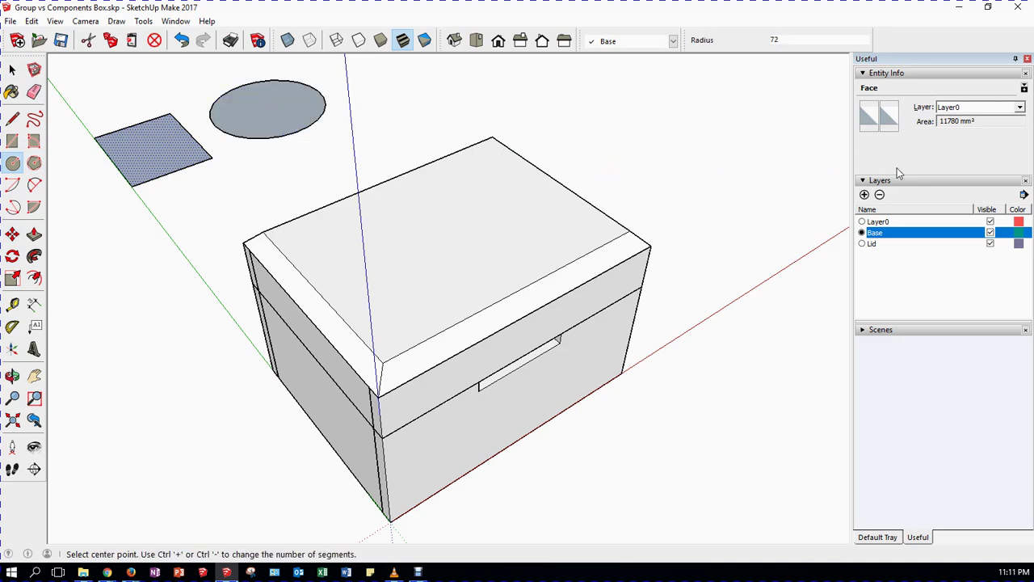
click(13, 71)
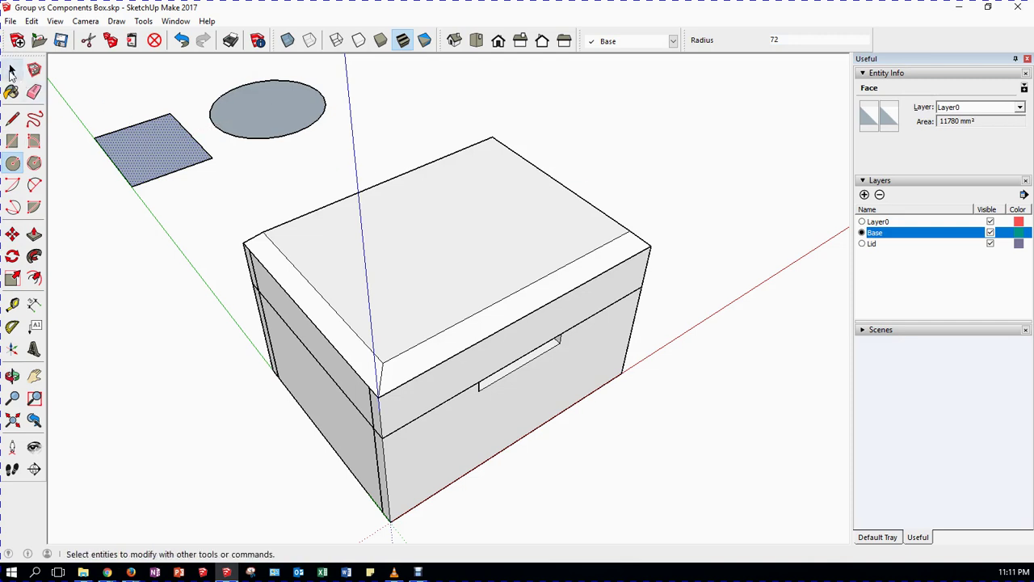
click(251, 126)
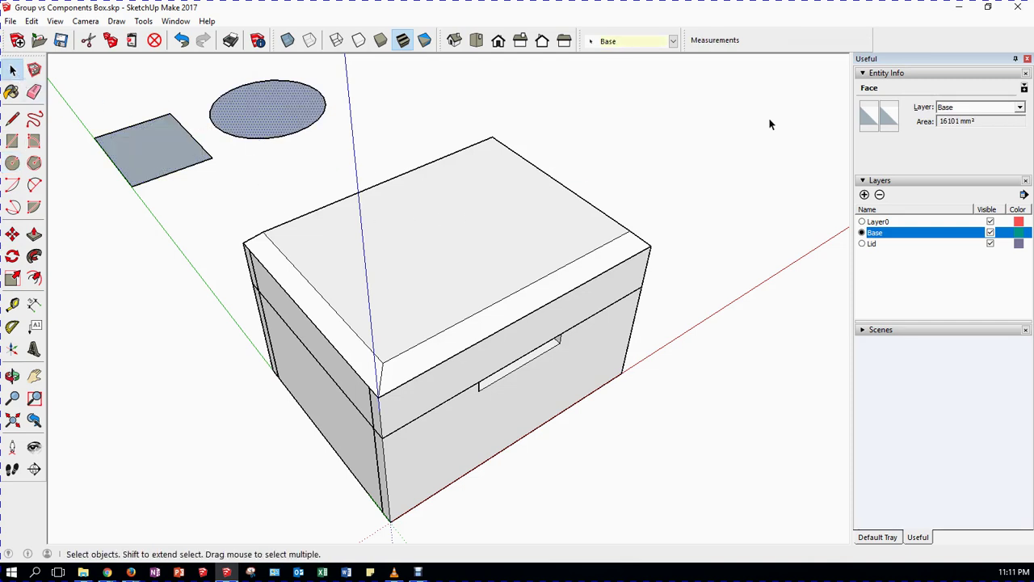
Step: Make Layer0 the current layer again and hide the Base layer
click(991, 234)
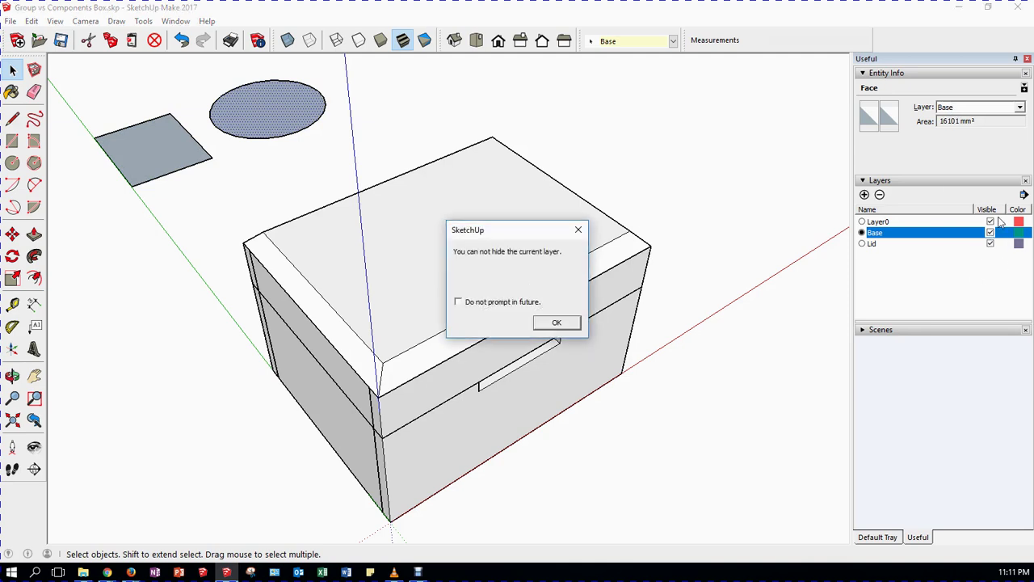
click(559, 324)
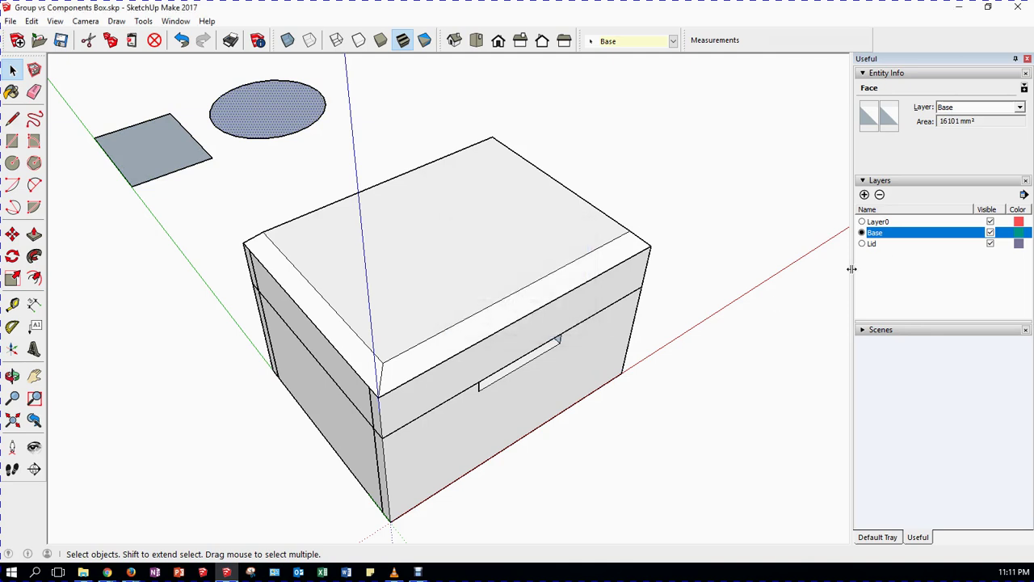
click(862, 221)
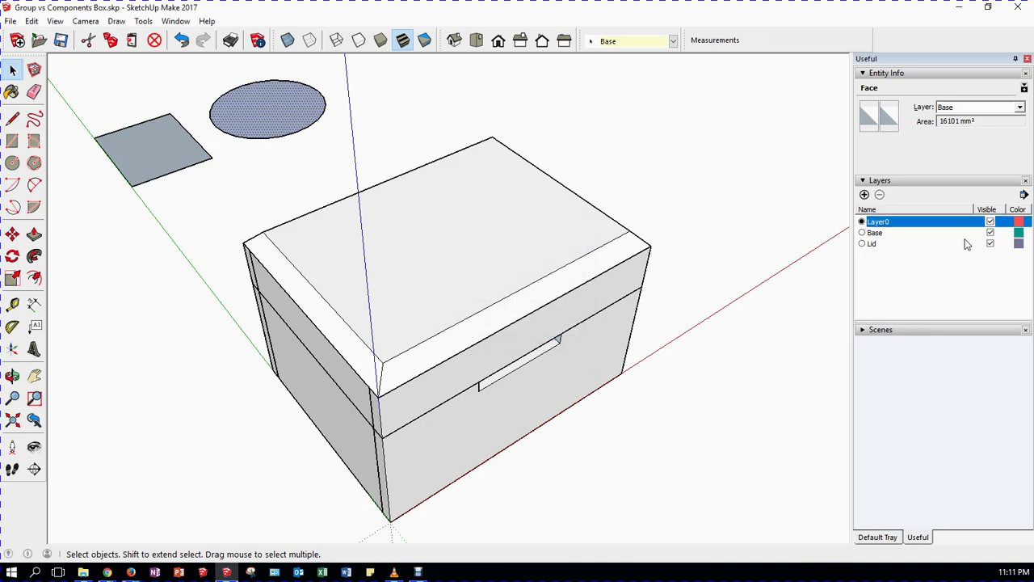
click(991, 234)
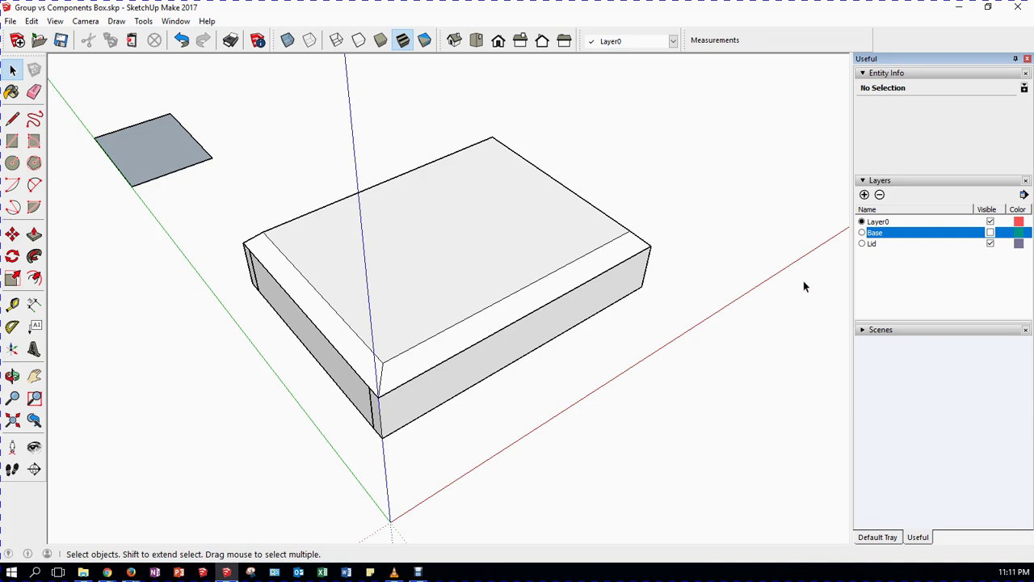
Step: Show the Base layer again and delete the circle and the rectangle drawn behind the box
click(991, 233)
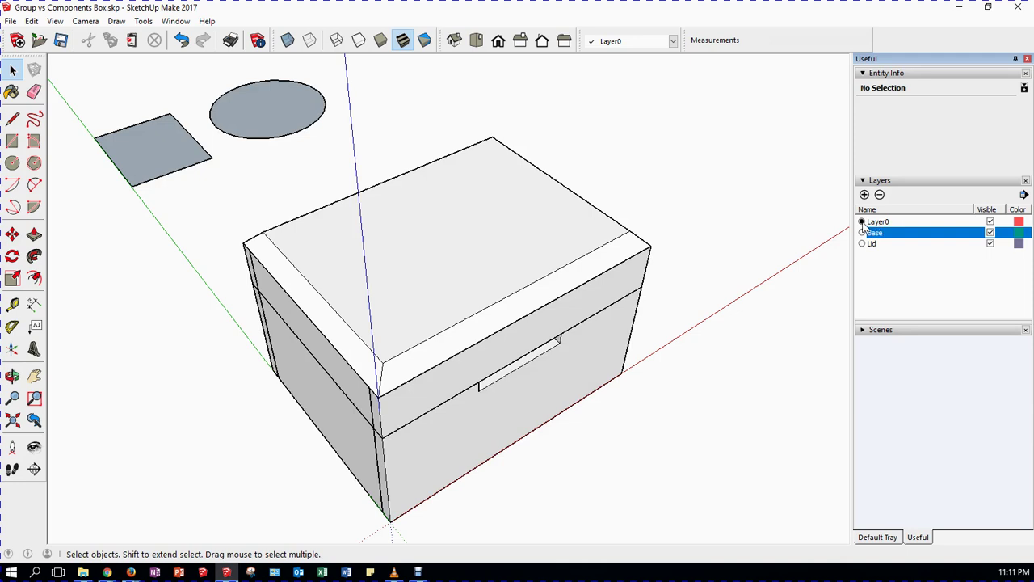
drag(116, 233, 348, 57)
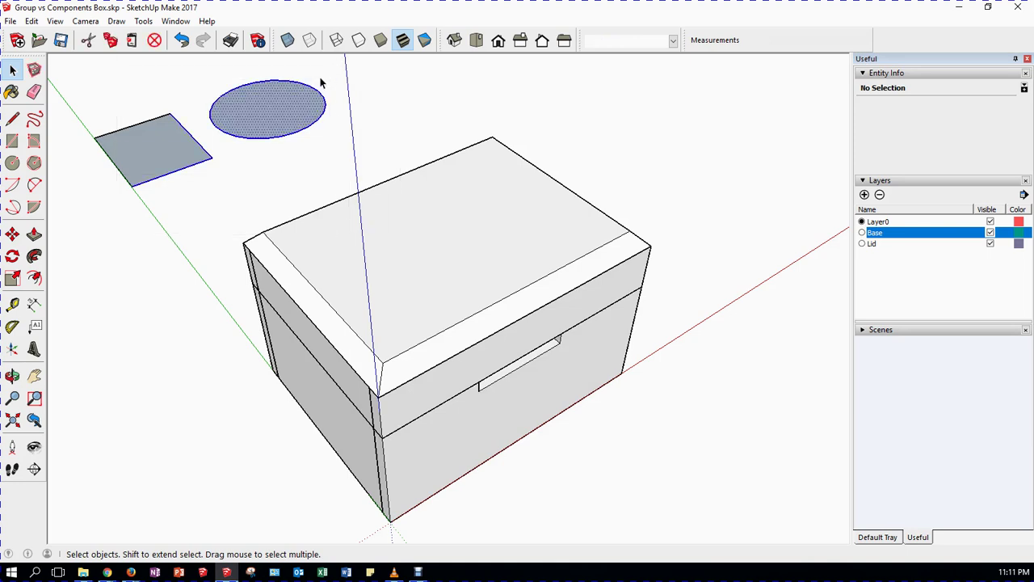
click(215, 186)
double_click(270, 114)
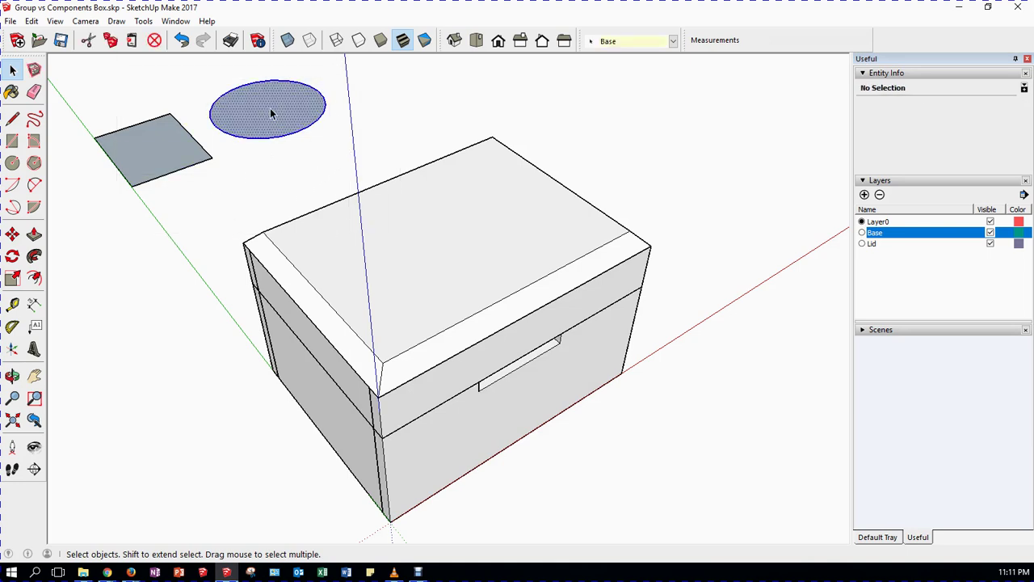
key(Delete)
click(149, 157)
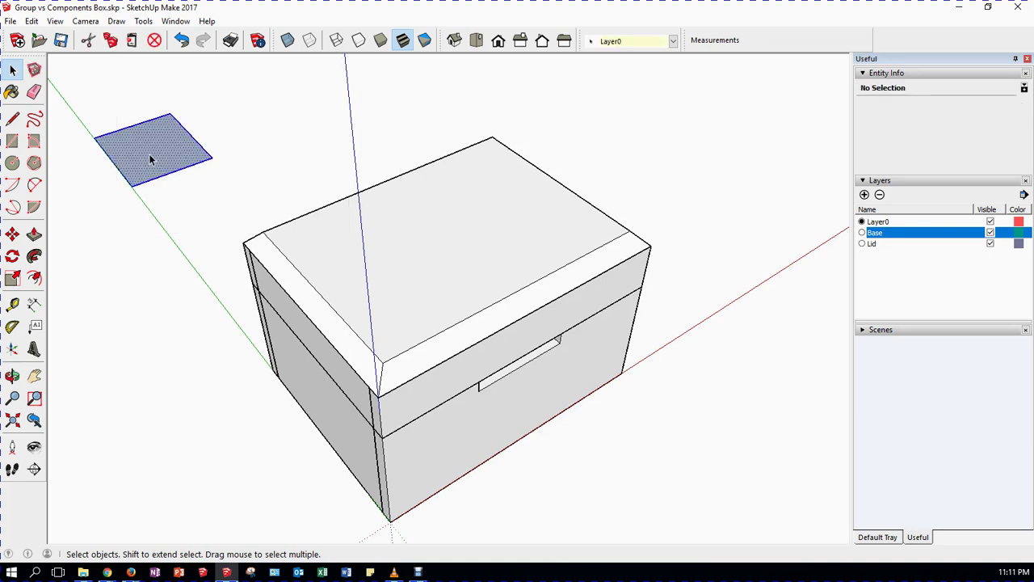
key(Delete)
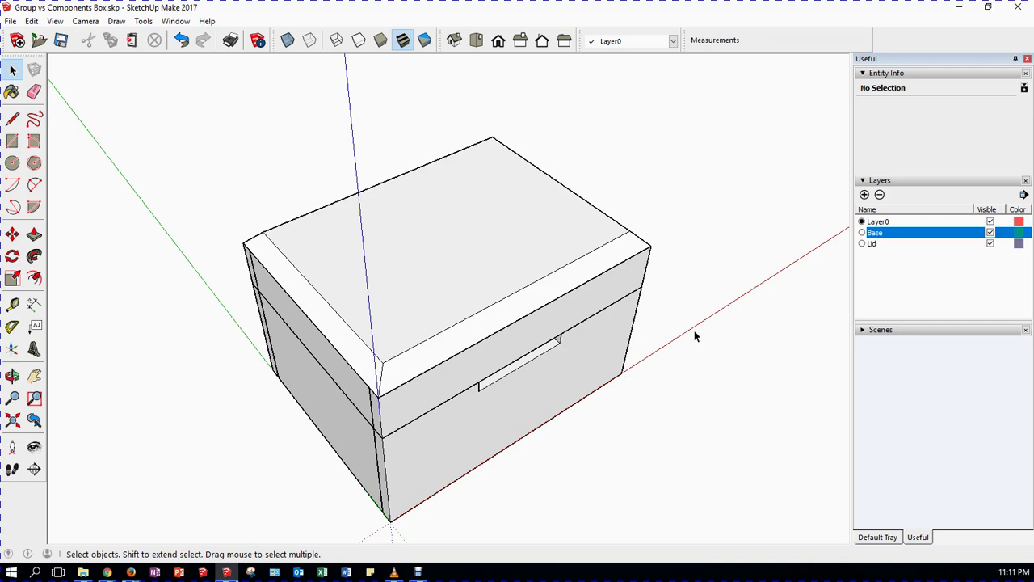
Step: Toggle the Lid layer's visibility and leave it hidden so that only the open base is displayed
click(990, 244)
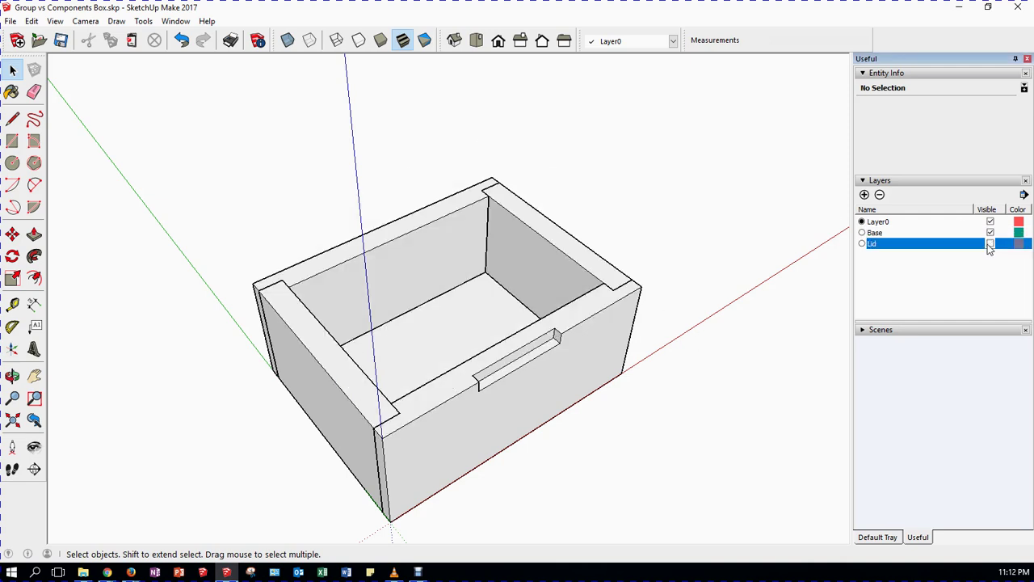
click(991, 244)
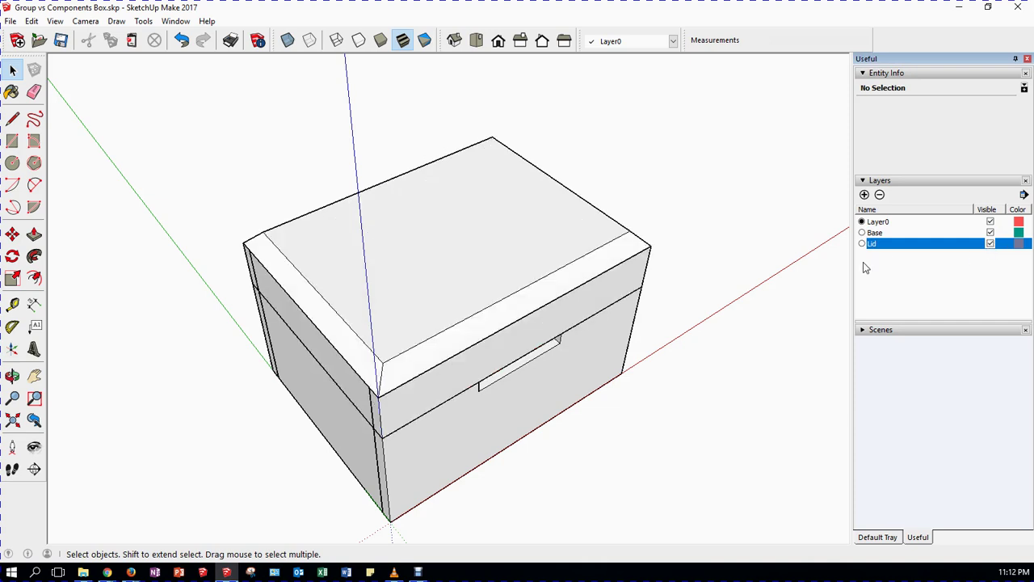
mouse_move(750, 291)
middle_down()
mouse_move(681, 363)
mouse_move(619, 248)
mouse_move(663, 353)
mouse_move(679, 348)
middle_up()
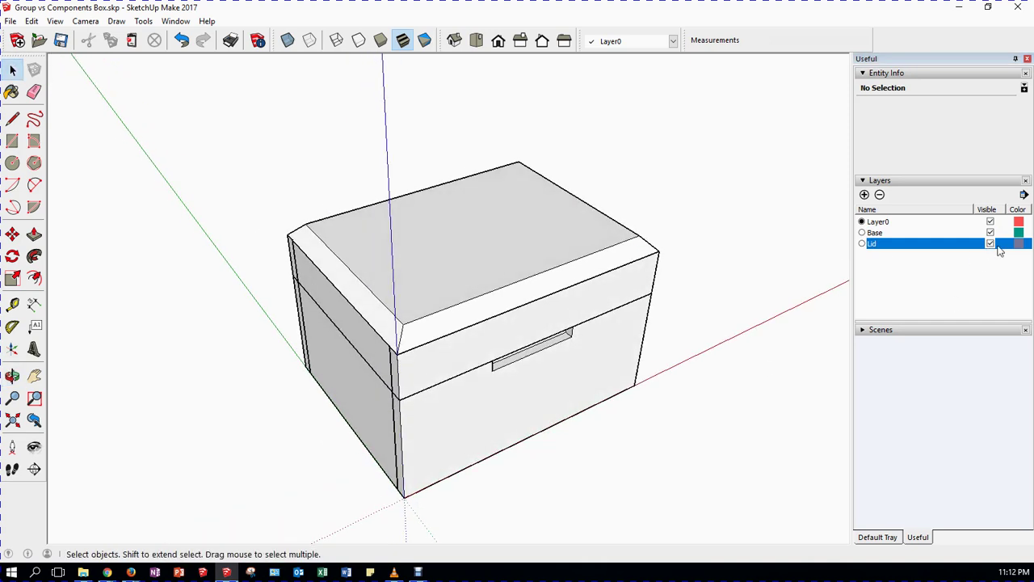
click(991, 244)
middle_drag(723, 271, 735, 347)
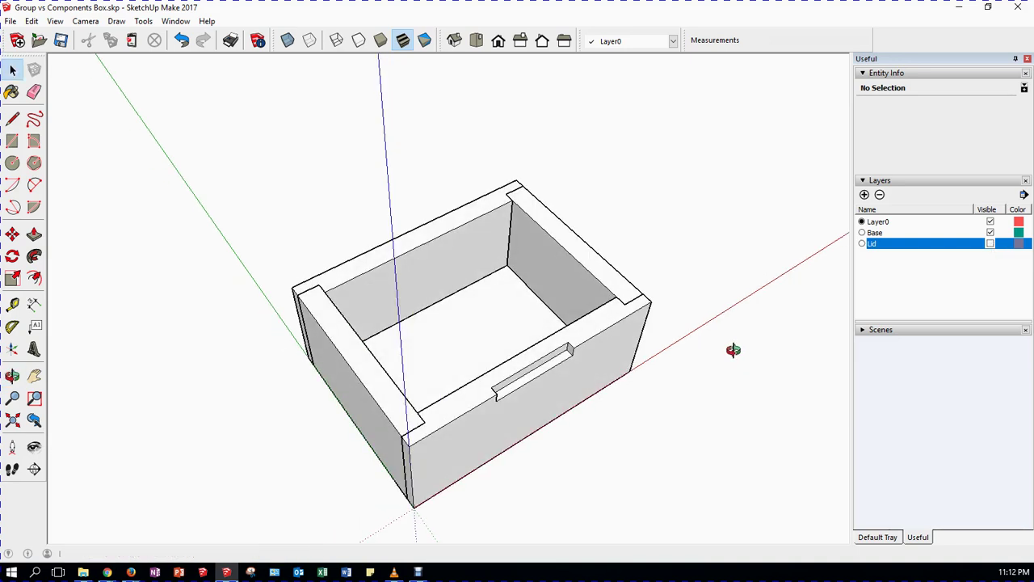
Step: Dimension the base's bottom edge along the green axis, placing the dimension outside the box
click(12, 420)
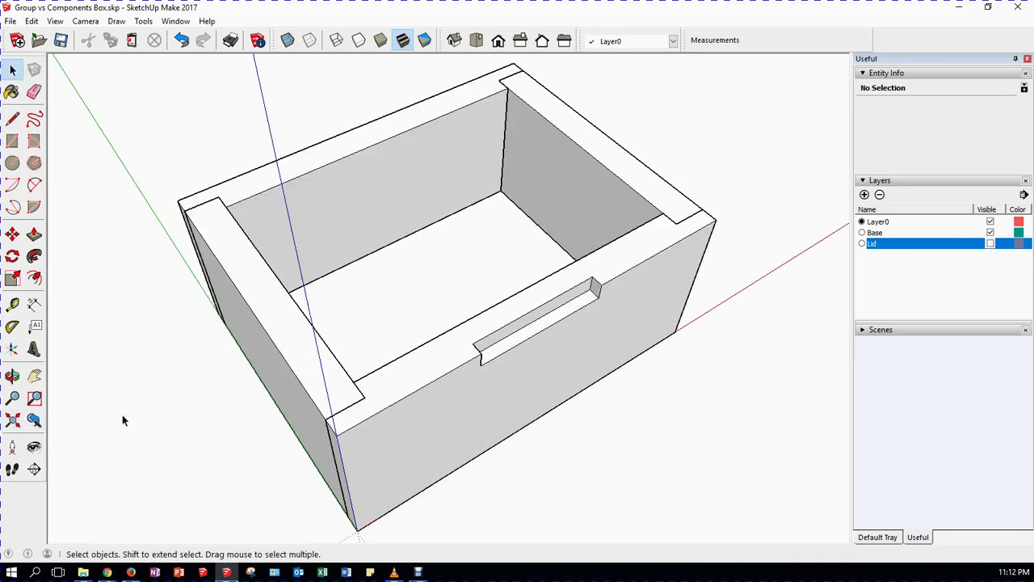
click(34, 305)
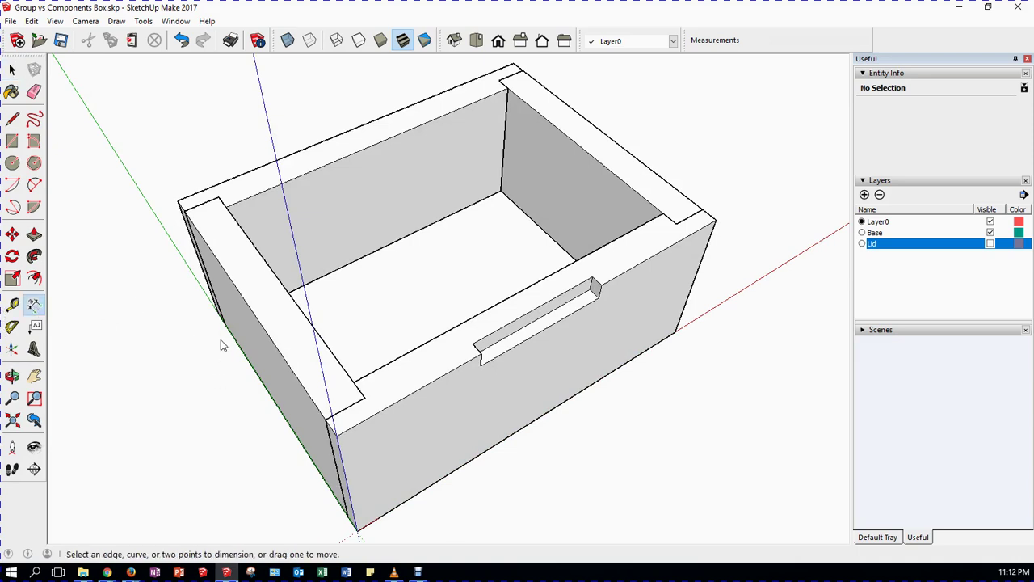
middle_drag(208, 354, 266, 355)
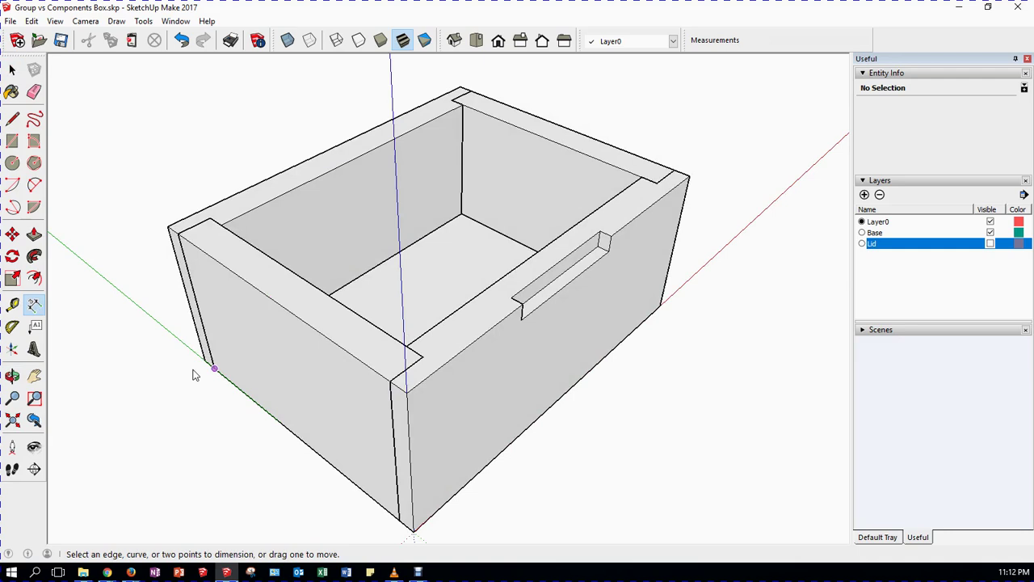
click(205, 362)
click(413, 532)
scroll(364, 536, down, 1)
click(352, 547)
Step: Dimension the base's height at its far corner on the green-axis side, placing the dimension beside the box
scroll(422, 550, down, 2)
scroll(417, 339, down, 2)
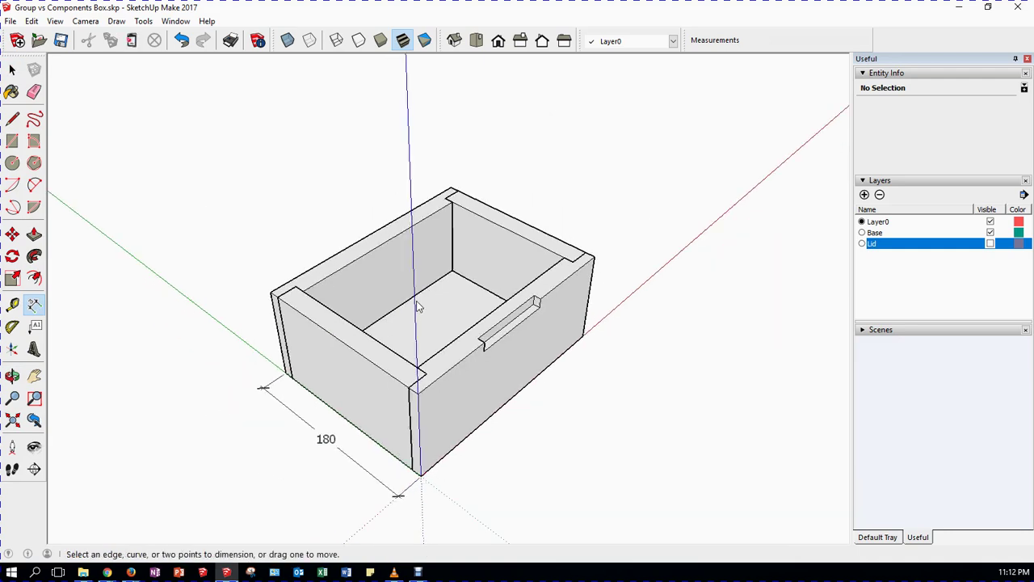
click(12, 420)
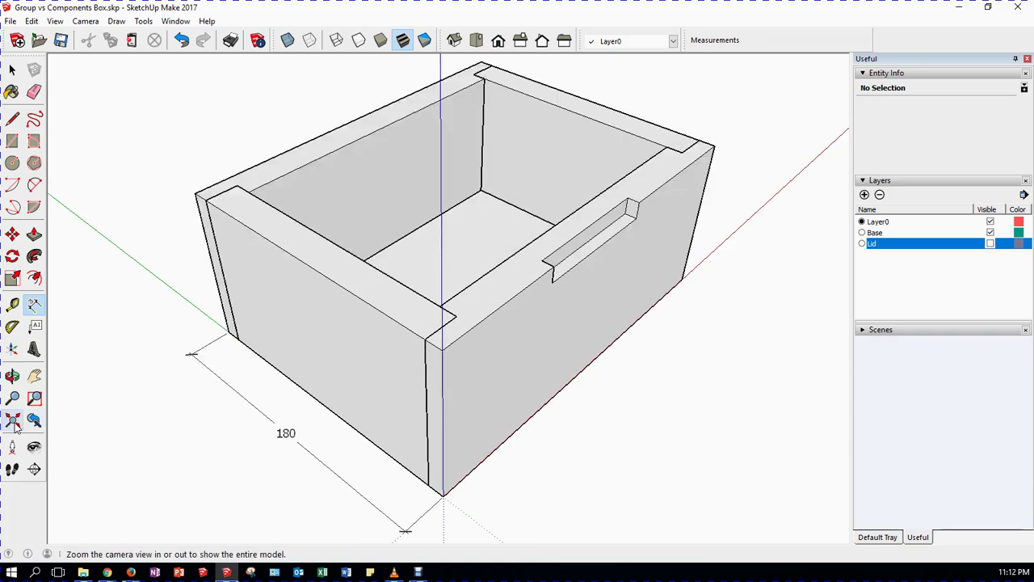
click(195, 194)
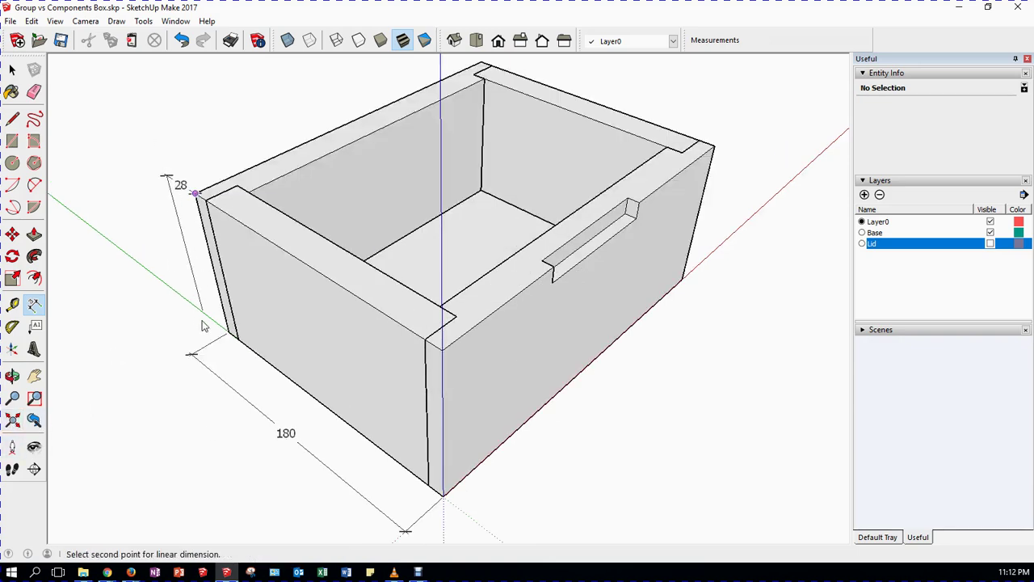
click(229, 334)
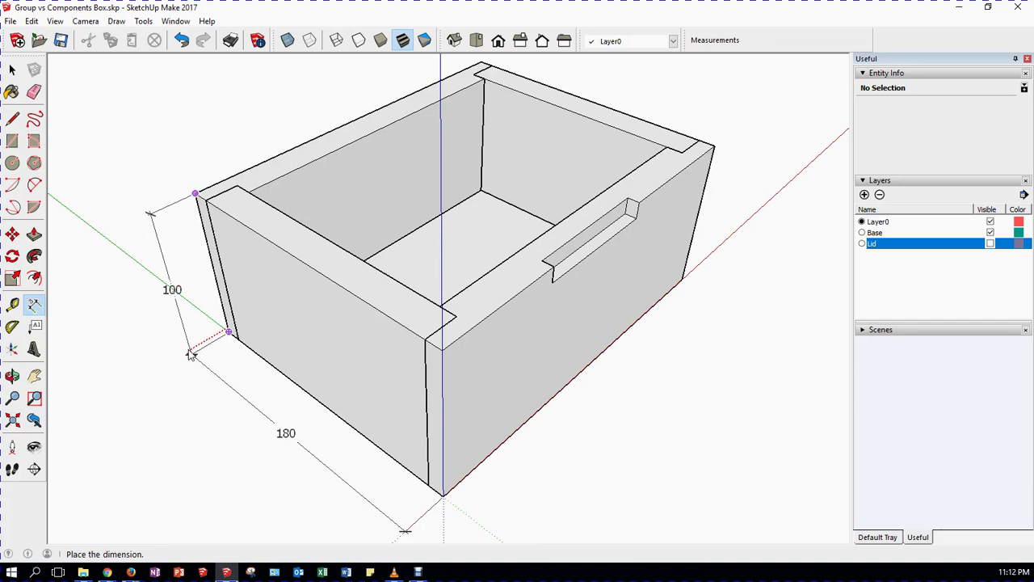
click(189, 356)
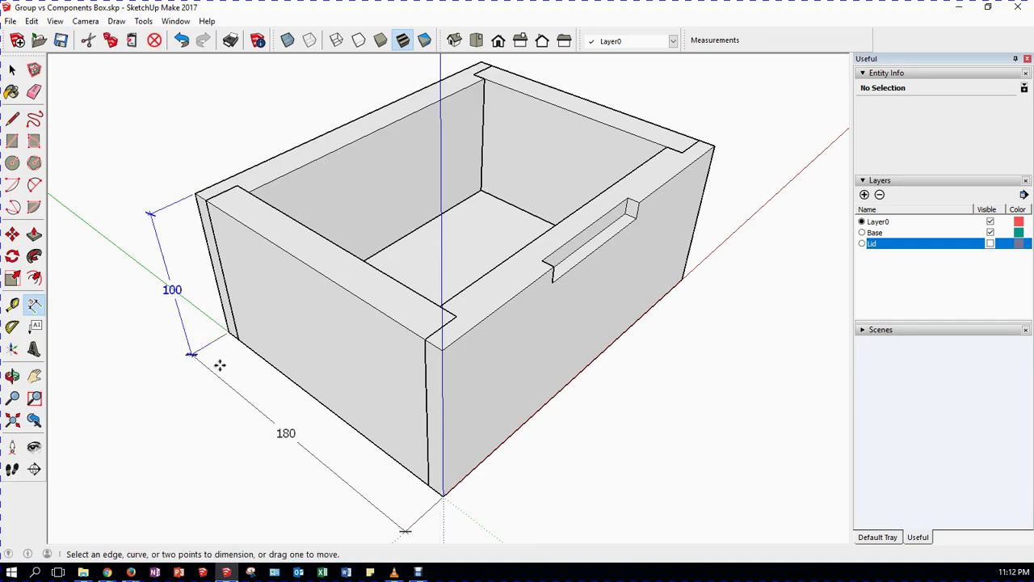
Step: Dimension the base's bottom front edge along the red axis, placing the dimension in front of the box
click(443, 495)
click(681, 280)
click(710, 309)
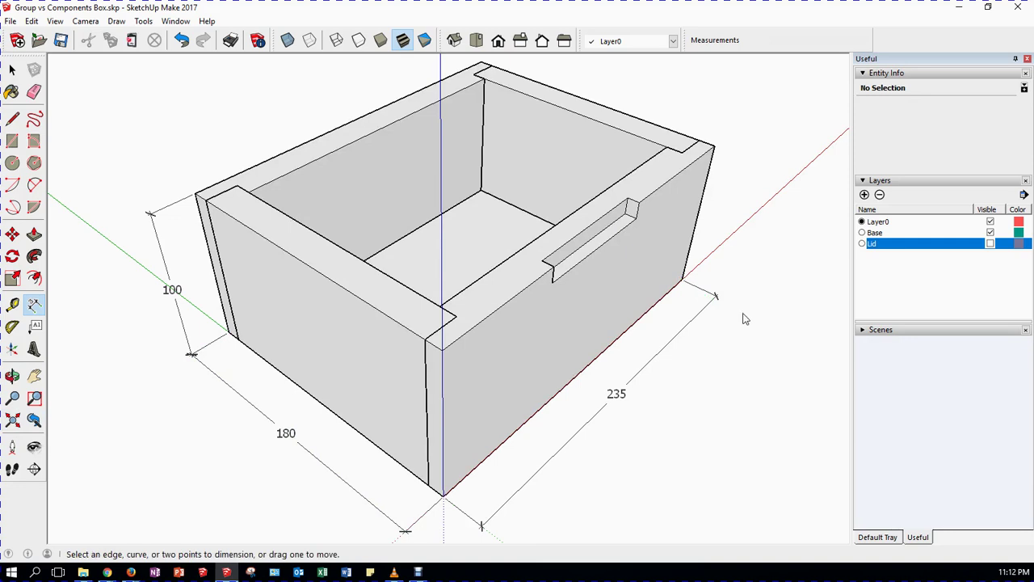
Step: Show the Lid layer and dimension the height of the lid's vertical side above the base height dimension
click(990, 243)
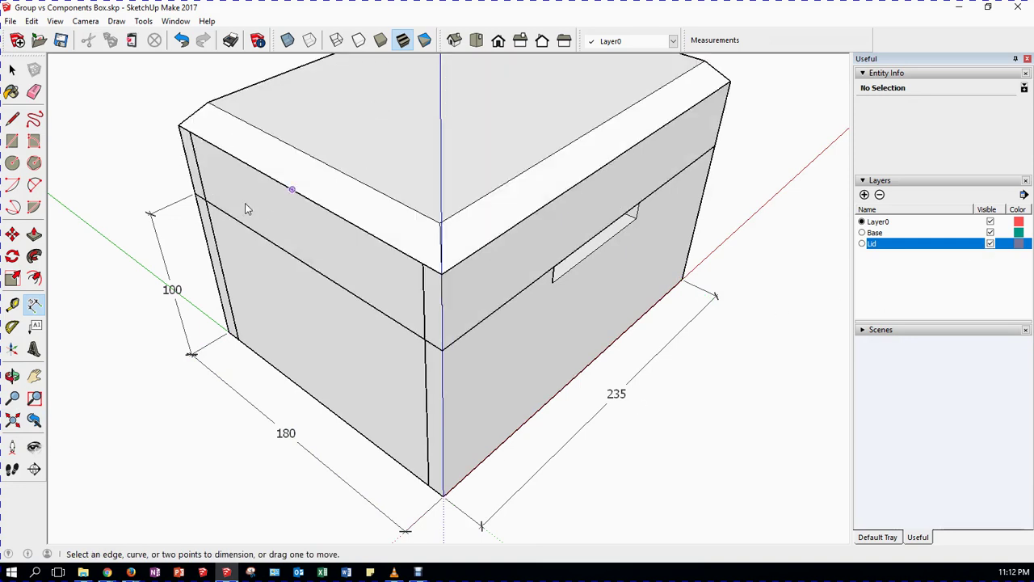
click(178, 126)
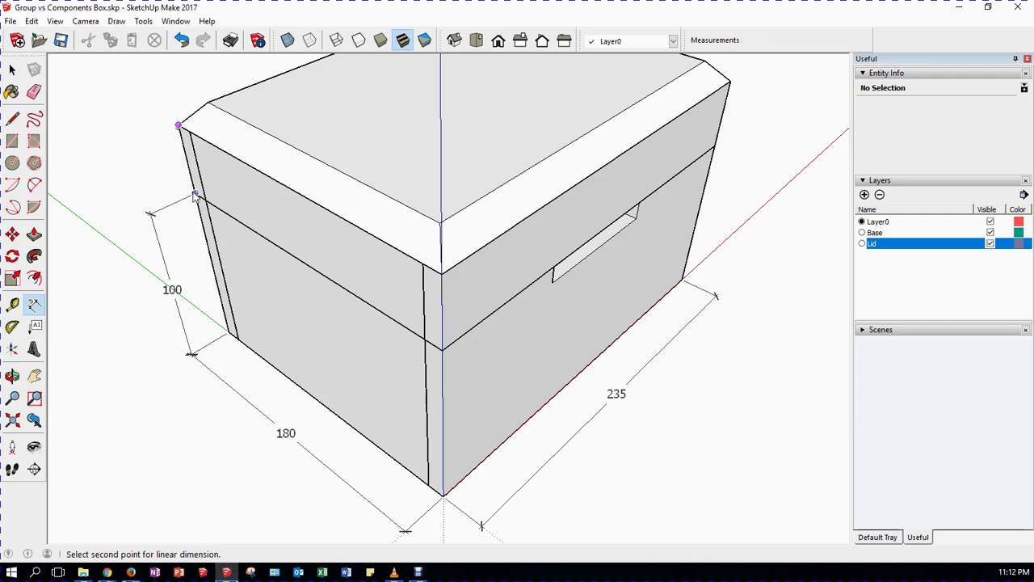
click(196, 196)
click(147, 207)
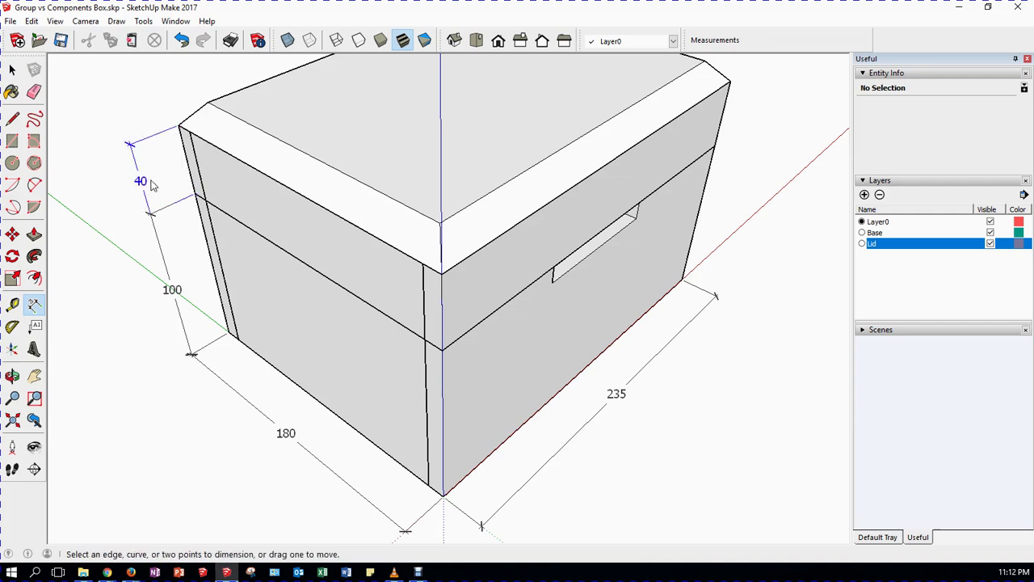
click(180, 127)
click(208, 103)
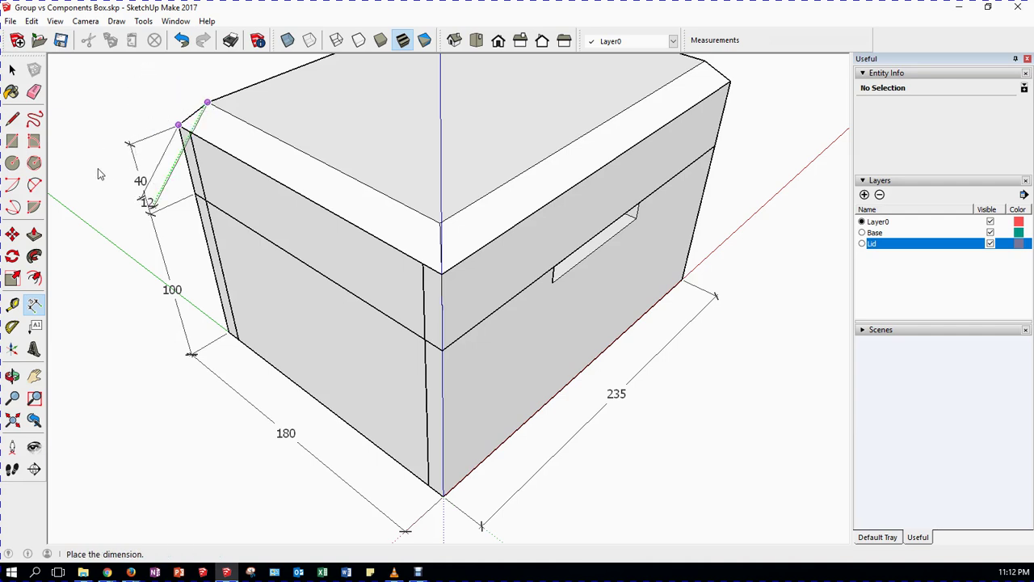
key(Escape)
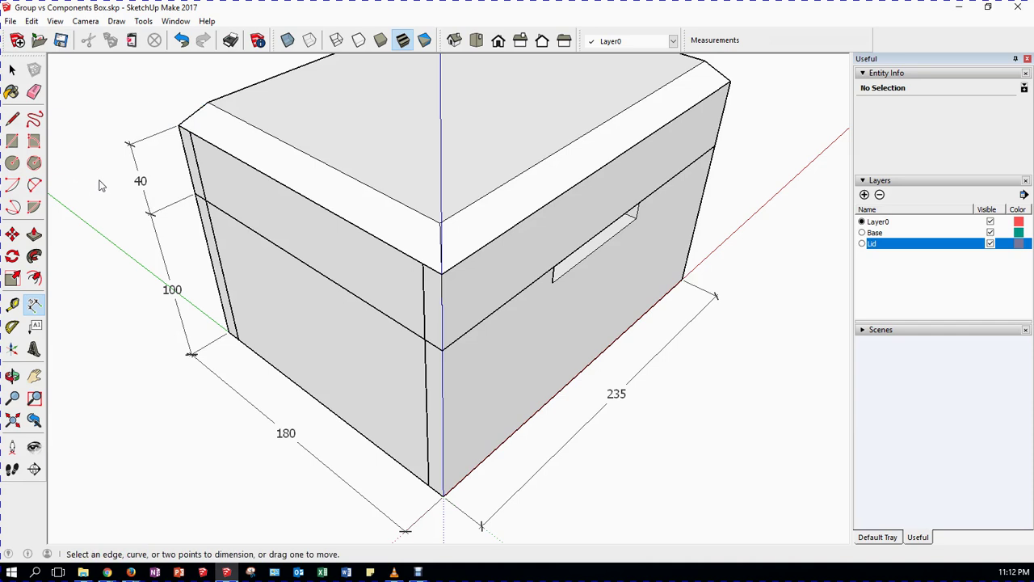
Step: Check which layer the lid's height dimension is on, then clear the selection
click(138, 179)
click(141, 184)
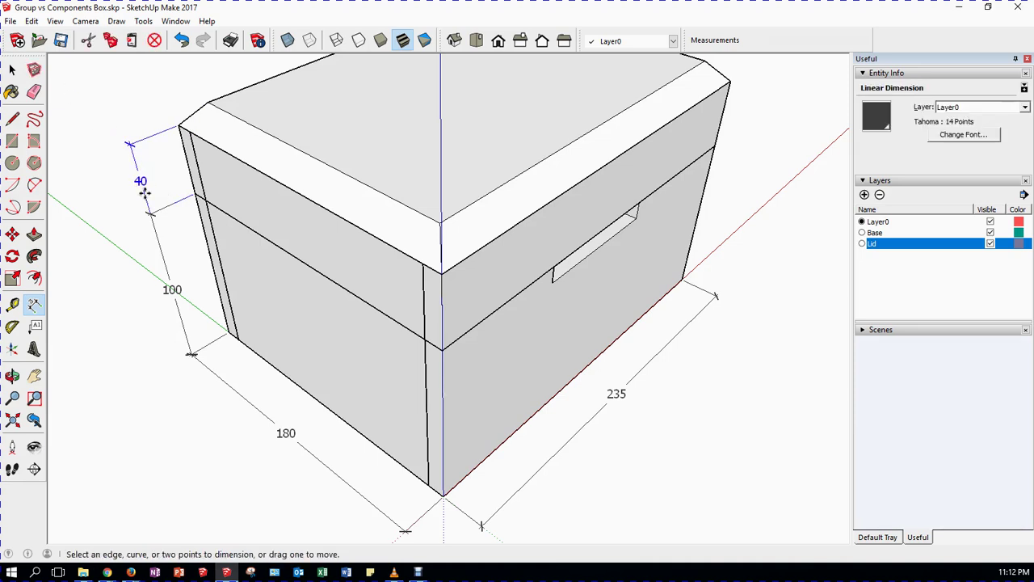
click(13, 70)
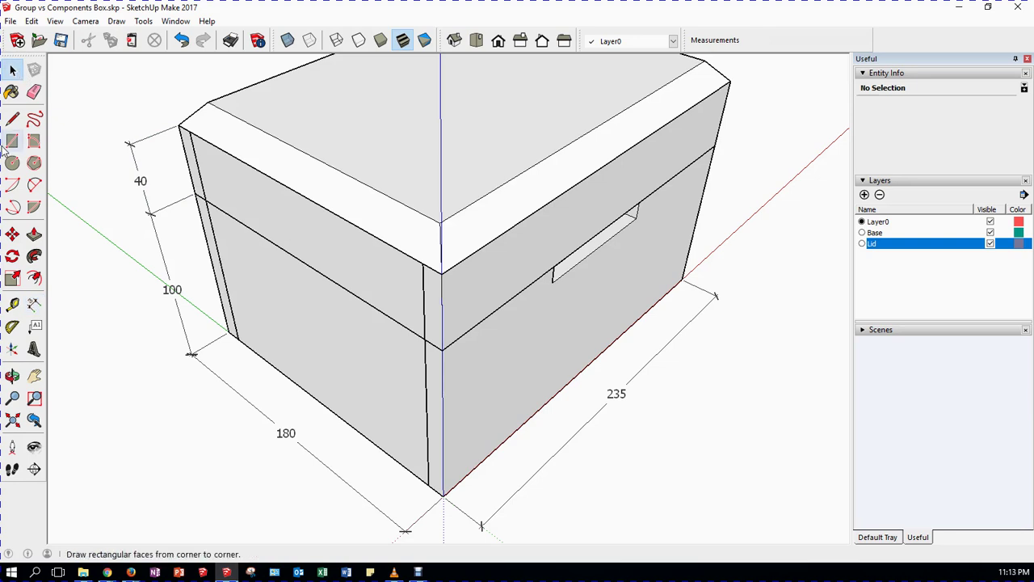
Step: Add two layers named z_Base and Lid_dim for the dimensions
click(864, 195)
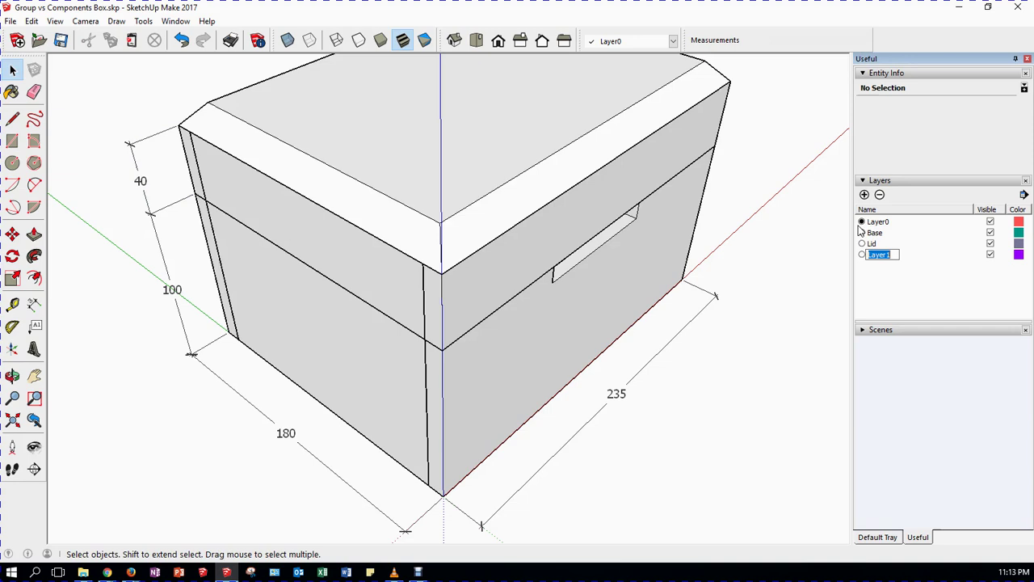
text(z_Base)
key(Return)
click(864, 194)
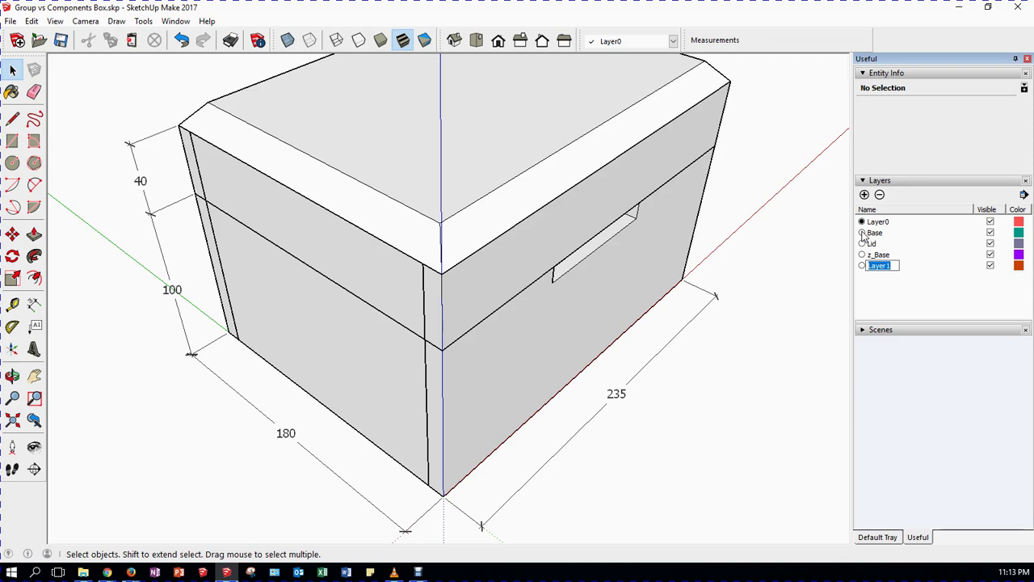
text(Lid_)
key(Return)
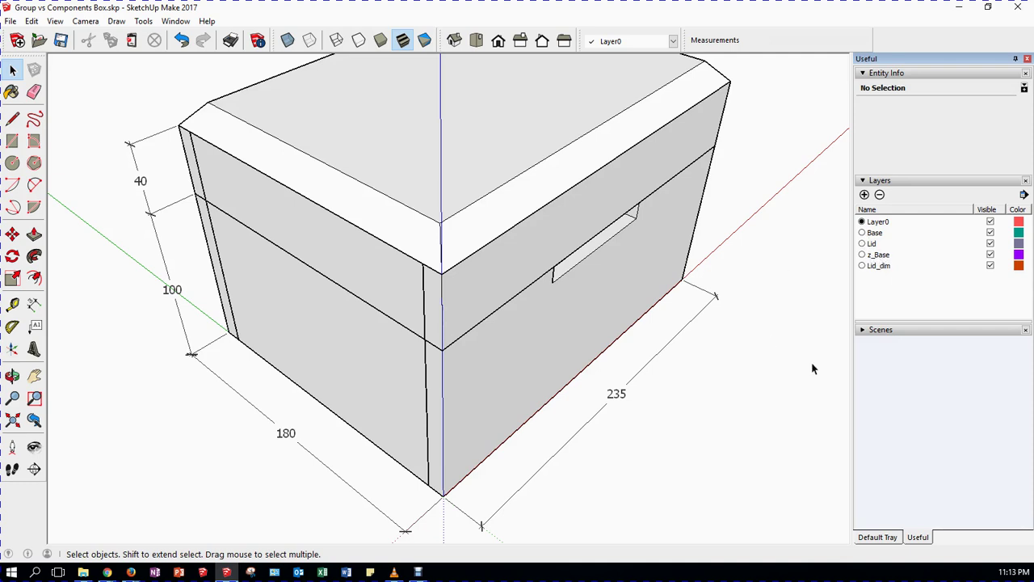
Step: Assign the base's three dimensions (height, side and front edges) to the z_Base layer
click(170, 291)
shift+click(285, 434)
shift+click(618, 396)
click(1025, 108)
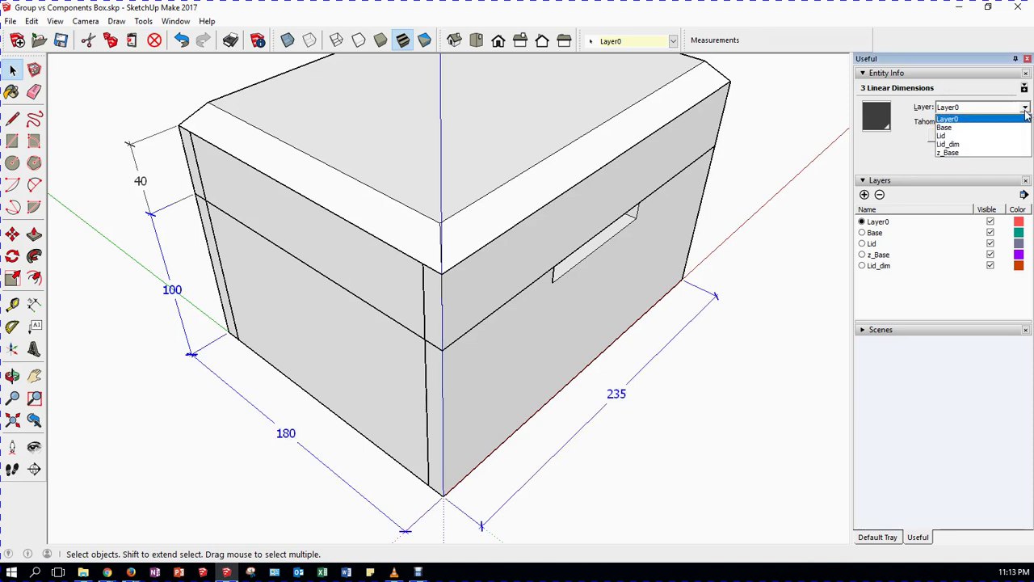
click(962, 153)
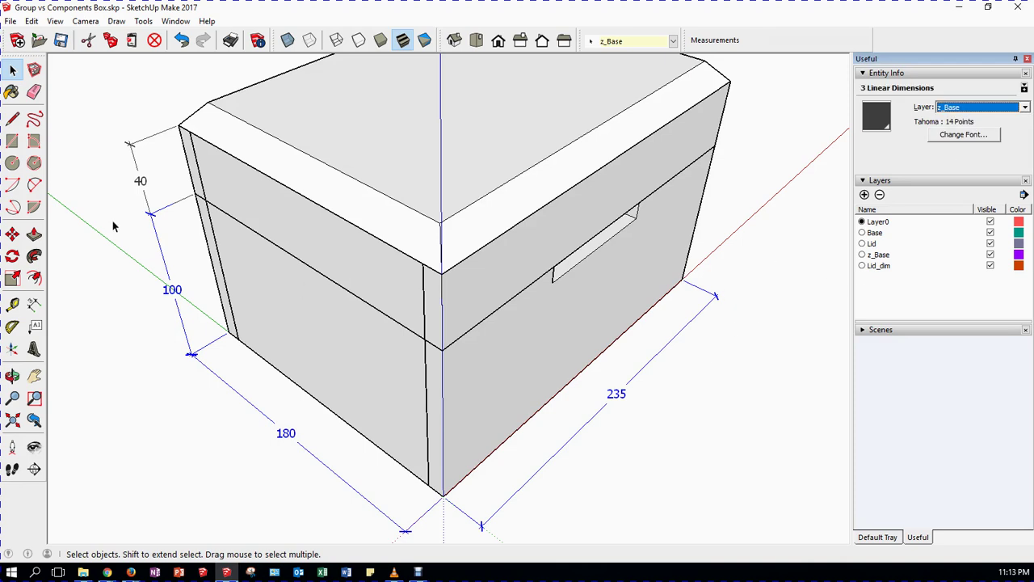
Step: Assign the lid's height dimension to the Lid_dim layer
click(142, 181)
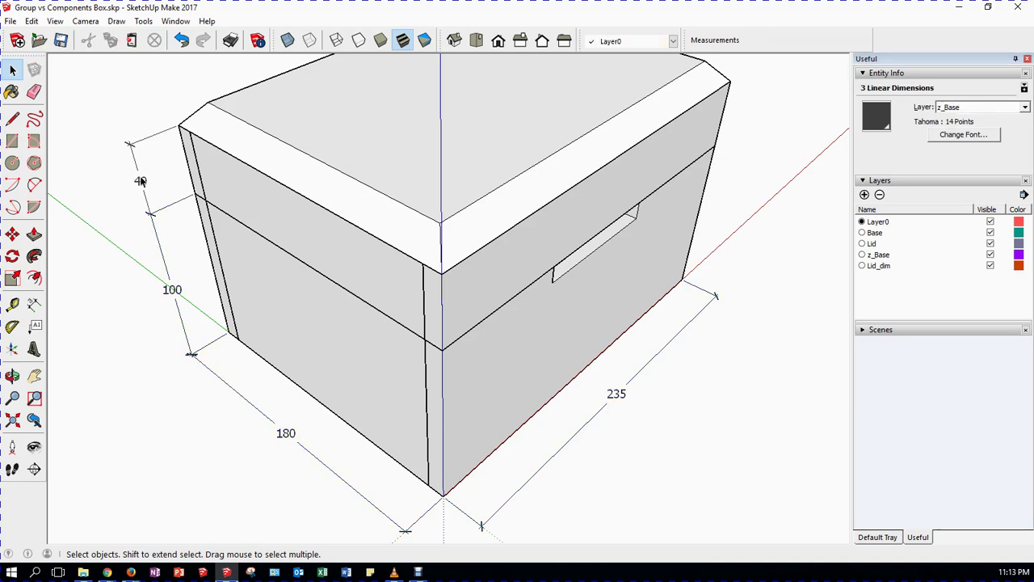
click(1024, 107)
click(979, 144)
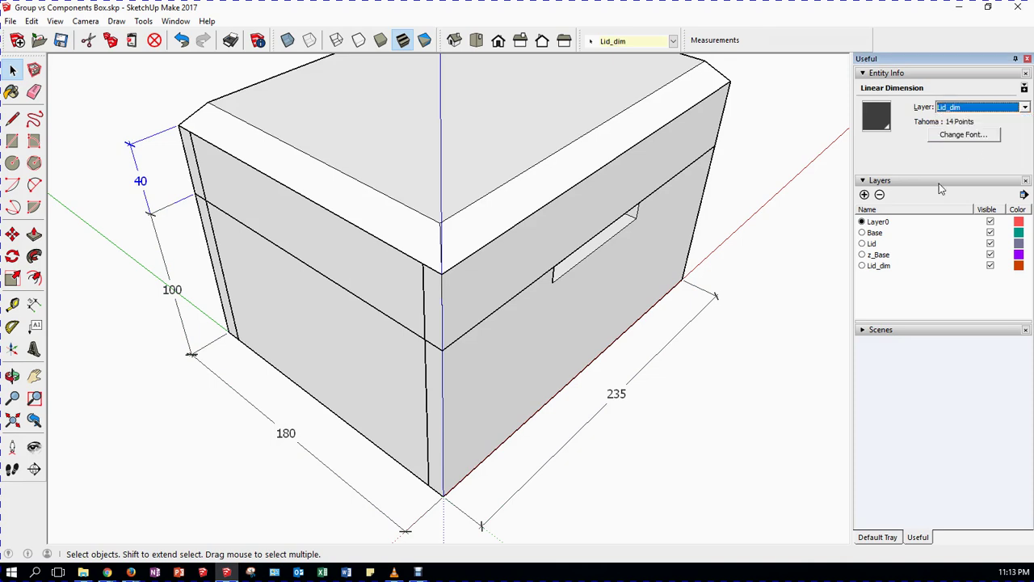
Step: Hide the Lid_dim and z_Base layers to check the model without dimensions, and show both again
click(990, 265)
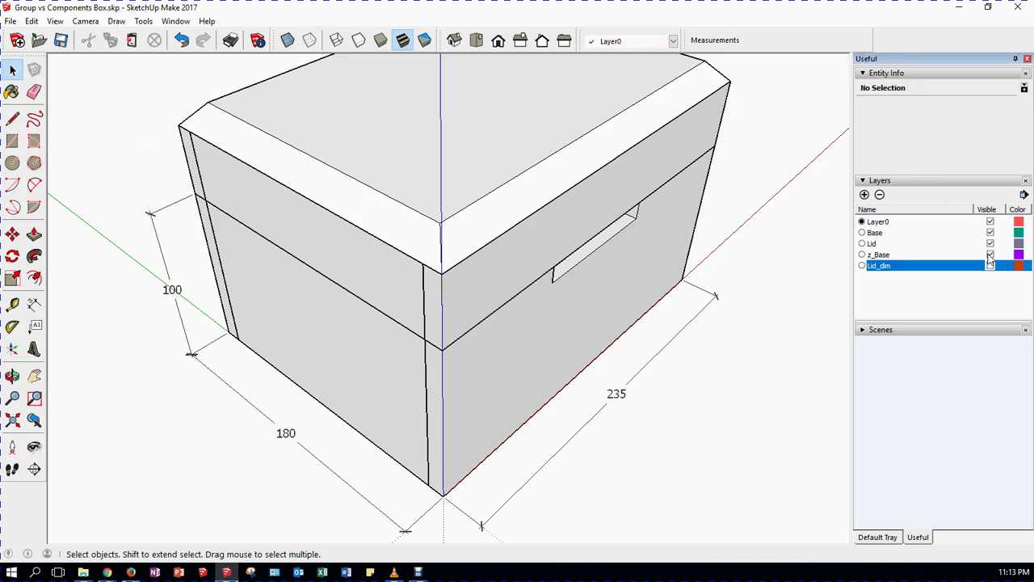
click(991, 255)
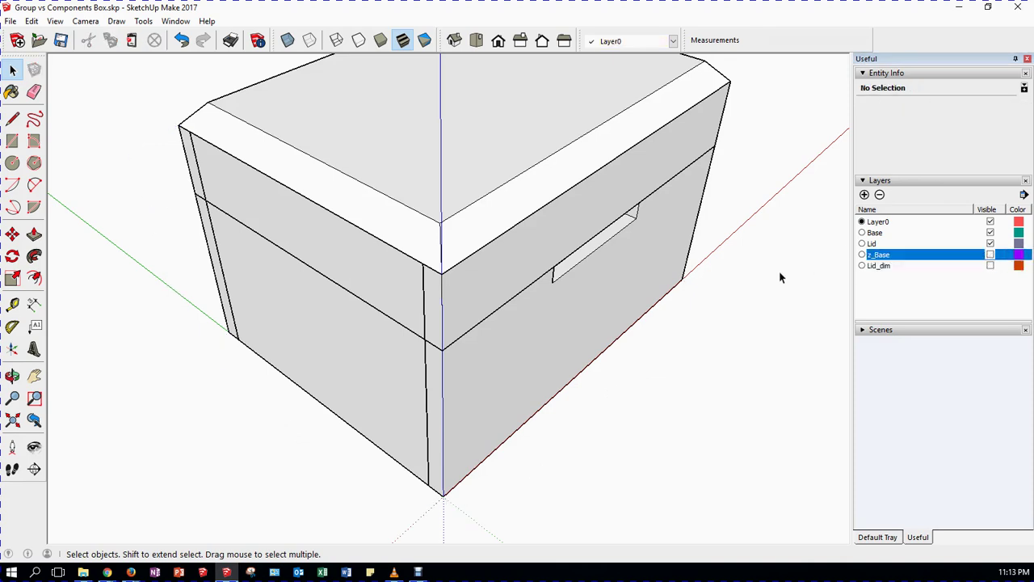
click(991, 254)
click(991, 265)
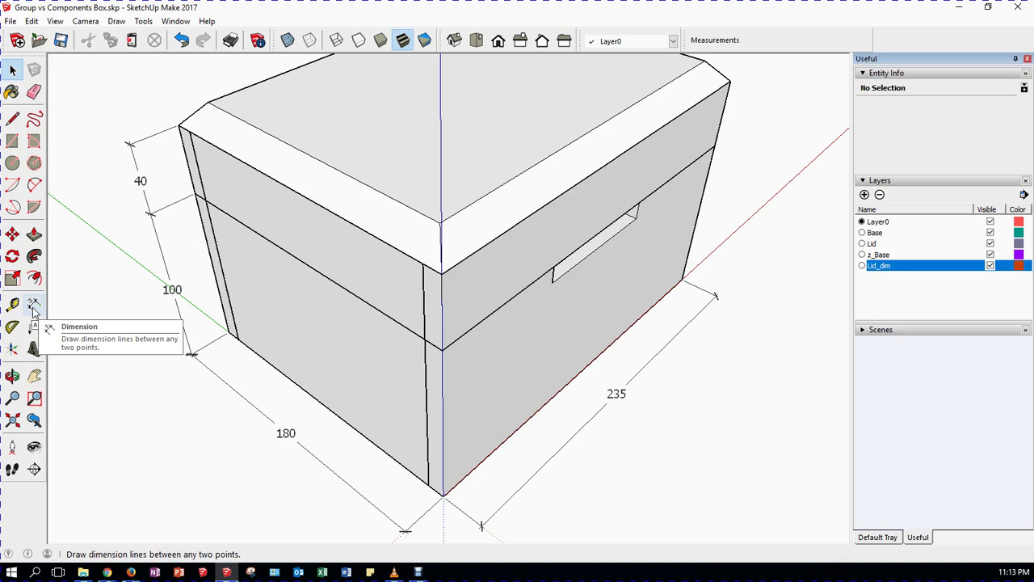
Step: Fit the whole box in view and sort the layer list by name
click(12, 420)
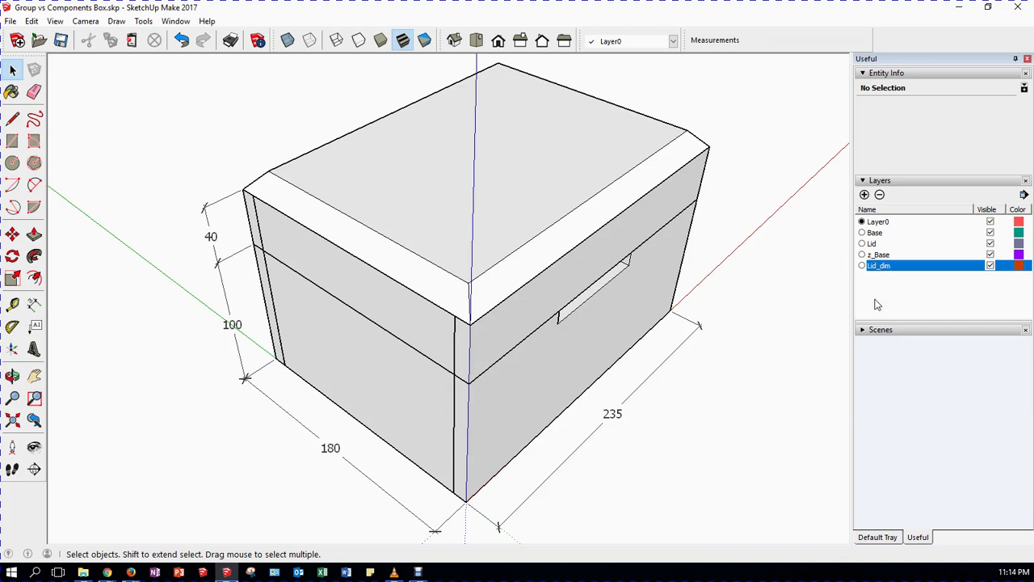
click(876, 245)
click(887, 212)
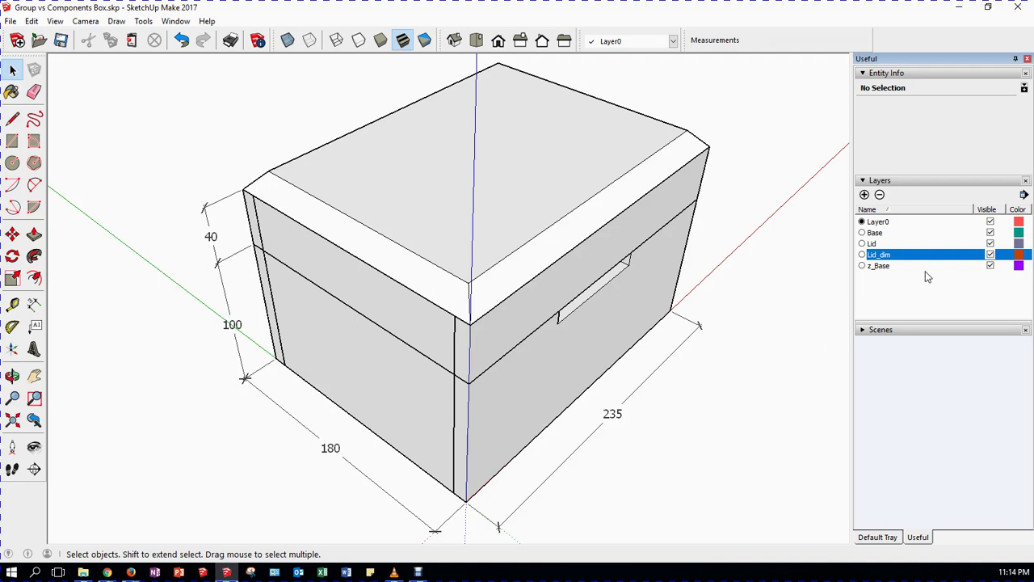
Step: Hide the Lid and Lid_dim layers so only the base and its dimensions are shown
click(991, 243)
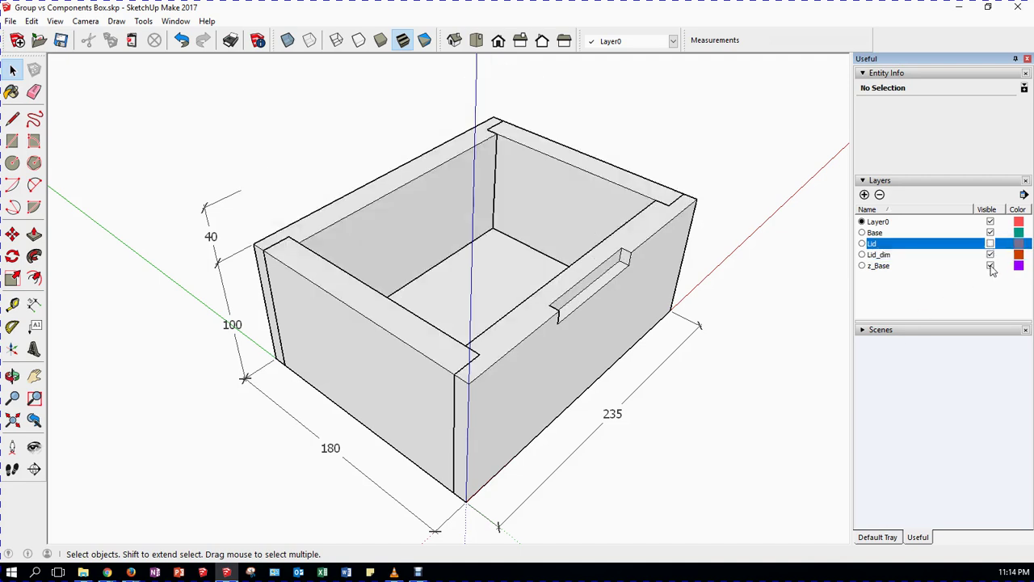
click(991, 255)
mouse_move(706, 437)
middle_down()
mouse_move(693, 446)
mouse_move(715, 449)
middle_up()
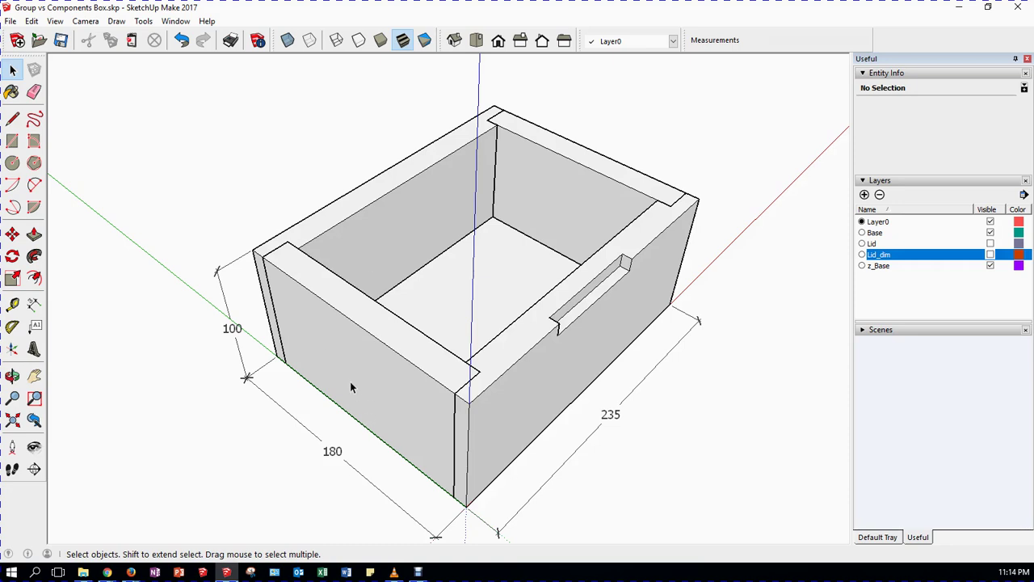
Step: Dimension the base's wall thickness at the near corner, placing the dimension in front of the 180 mm side
click(34, 304)
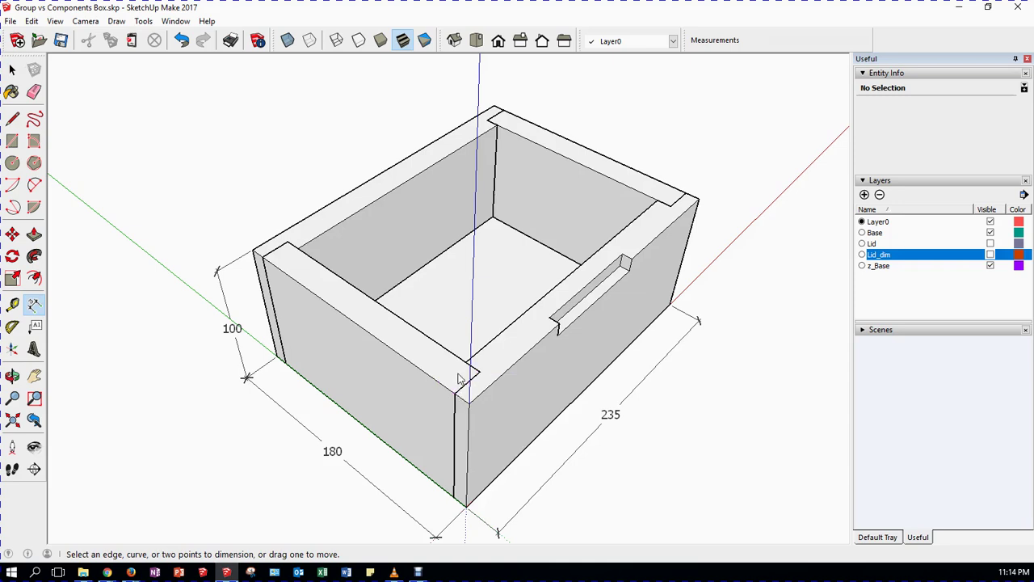
click(465, 363)
click(455, 394)
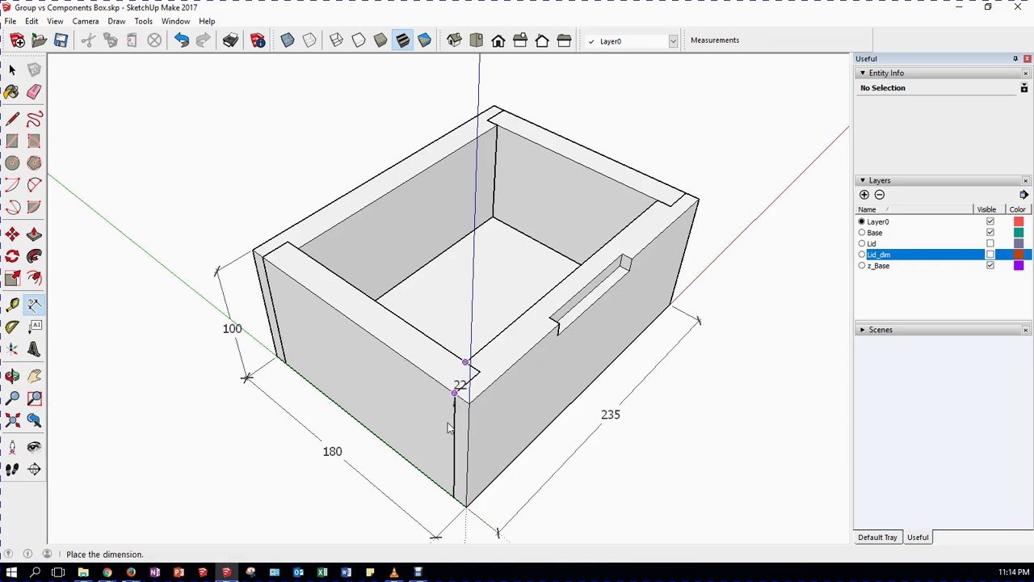
click(415, 449)
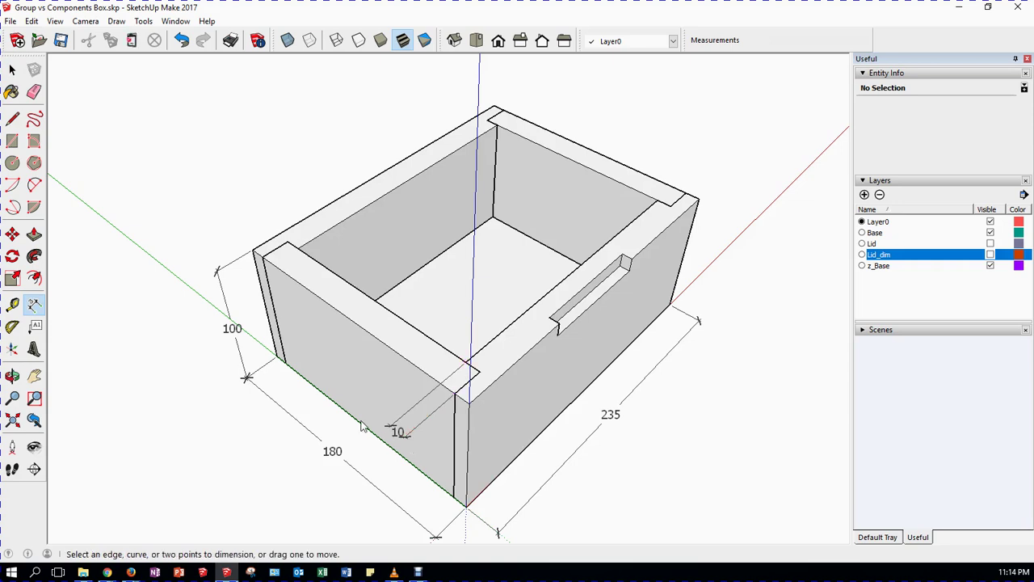
middle_drag(211, 348, 240, 346)
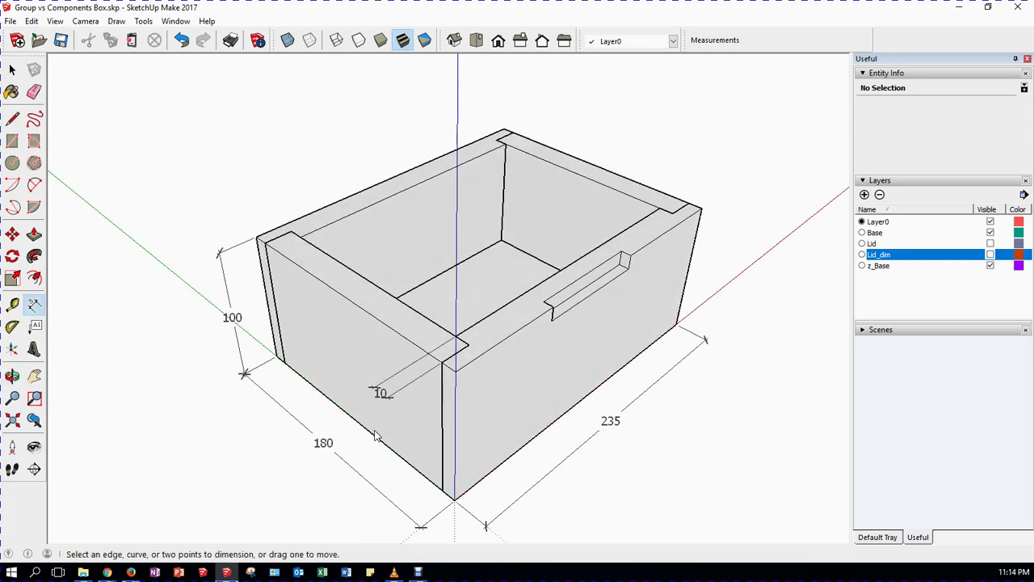
Step: Assign the wall thickness dimension to the z_Base layer and show the Lid layer again
click(12, 70)
click(381, 394)
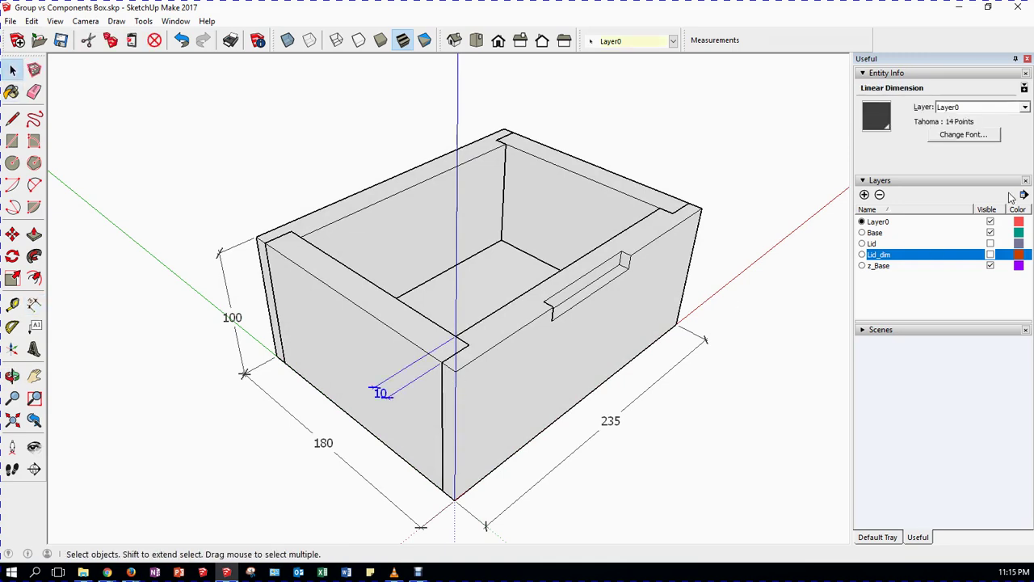
click(1025, 107)
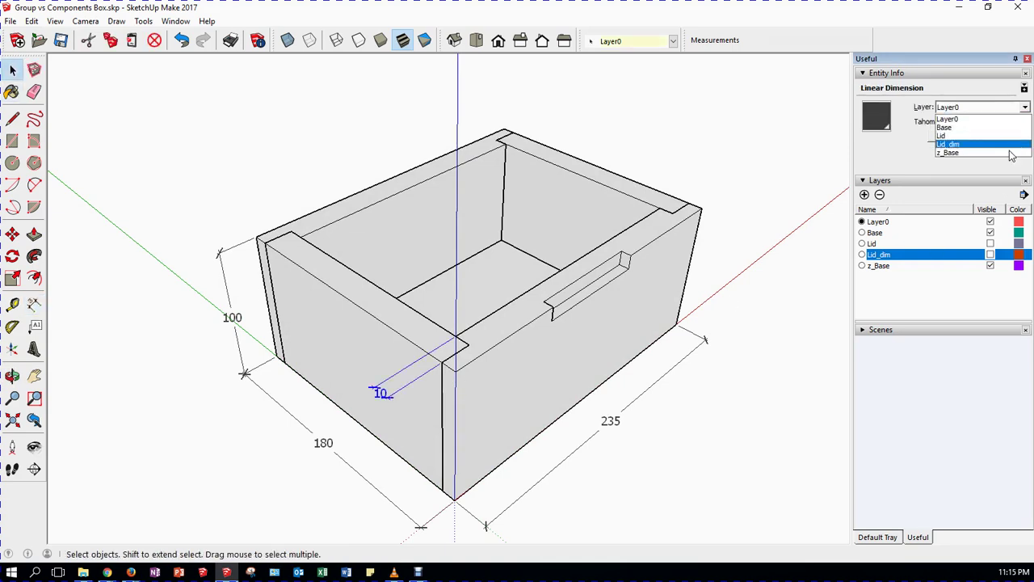
click(958, 160)
middle_drag(780, 279, 794, 292)
click(794, 292)
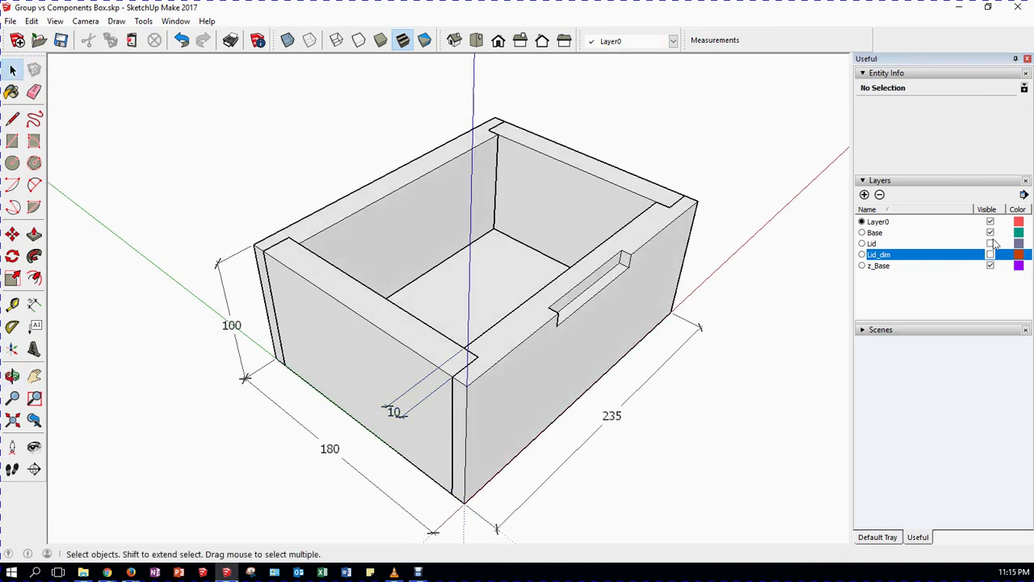
click(992, 244)
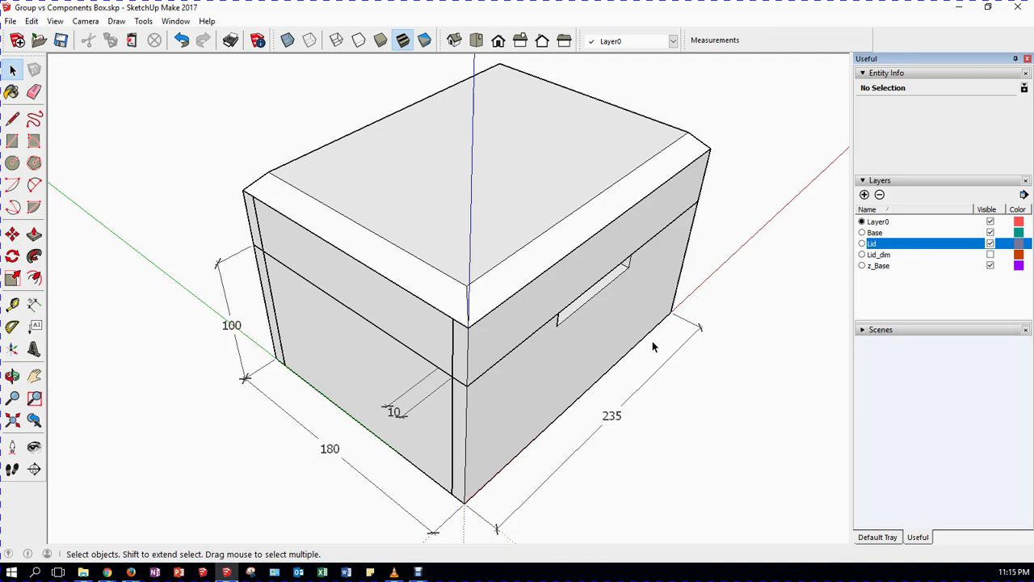
Step: Draw a rectangle about 184 by 107 mm on the ground beside the box, with one edge along the red axis
scroll(582, 317, down, 3)
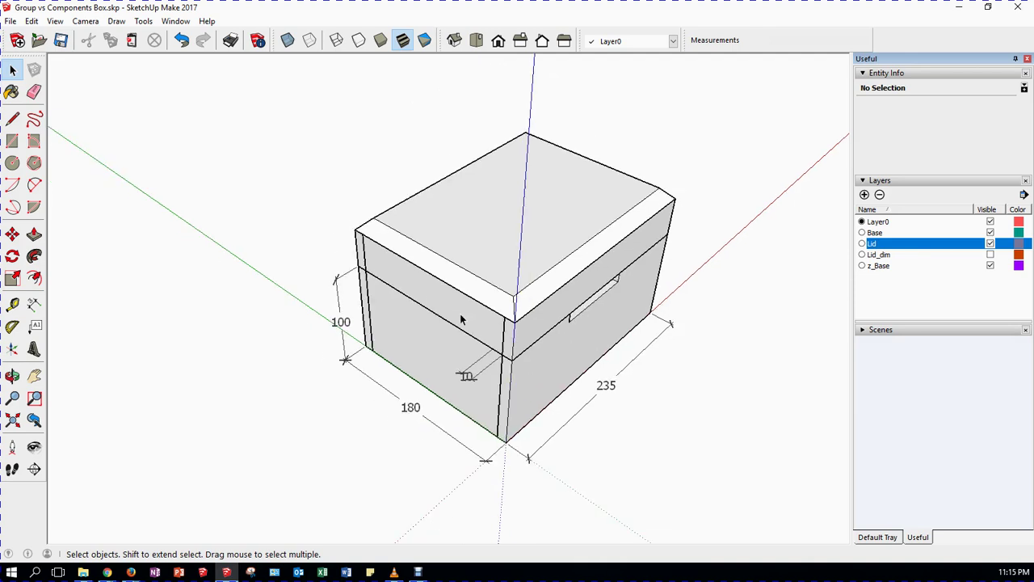
scroll(558, 315, down, 4)
middle_drag(548, 349, 273, 332)
scroll(251, 302, down, 2)
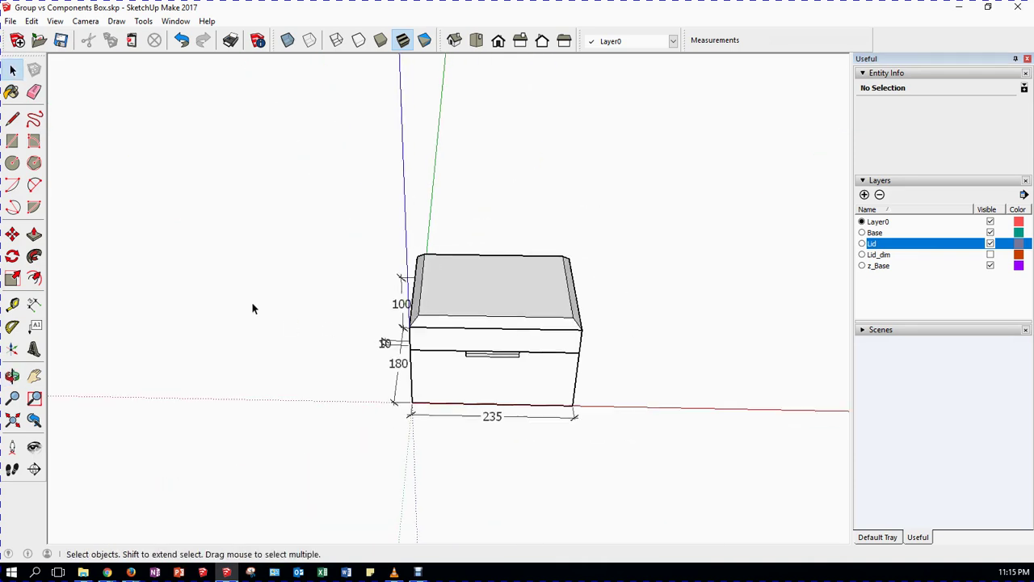
scroll(256, 338, down, 2)
scroll(630, 355, up, 3)
scroll(587, 370, up, 3)
scroll(481, 367, up, 2)
middle_drag(481, 367, 617, 390)
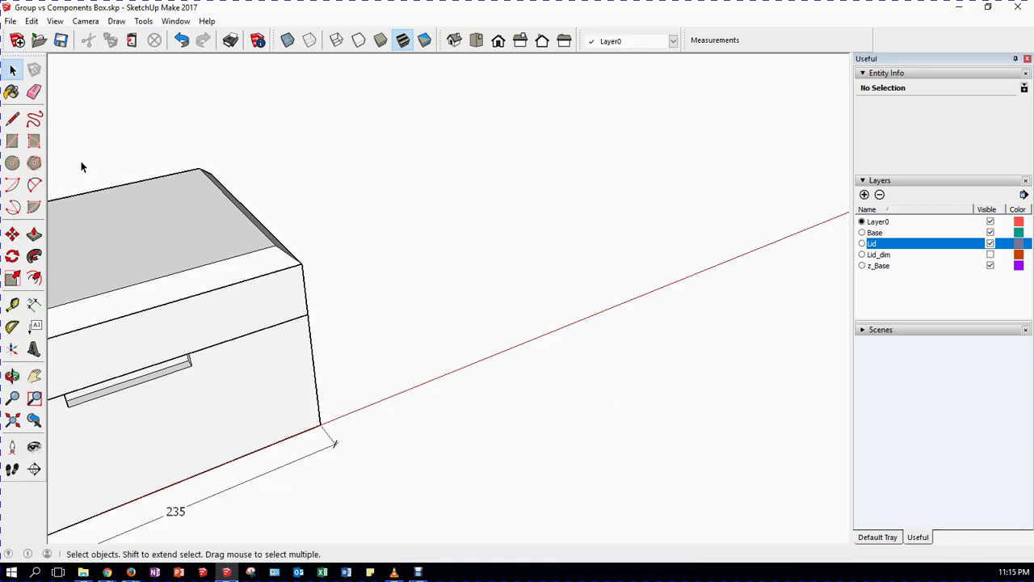
click(14, 143)
click(467, 285)
click(681, 277)
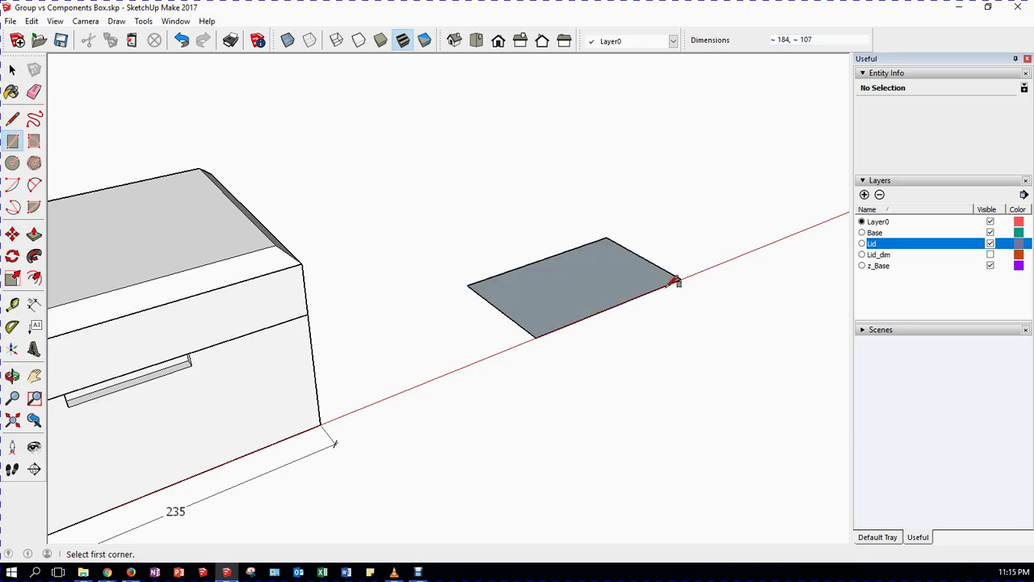
Step: Push/Pull the rectangle beside the box upward about 112 mm into a block
click(13, 71)
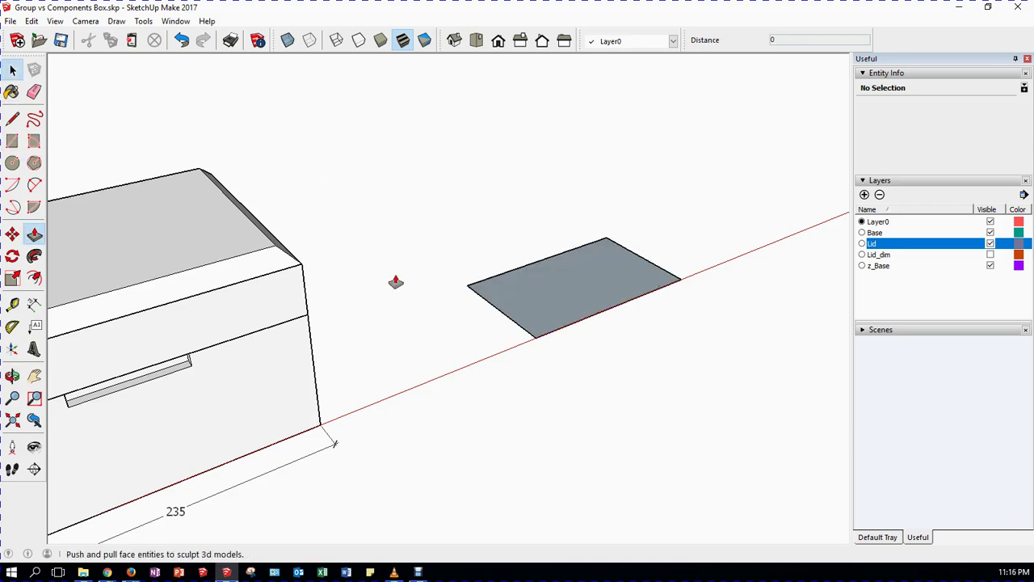
click(34, 234)
drag(521, 299, 523, 191)
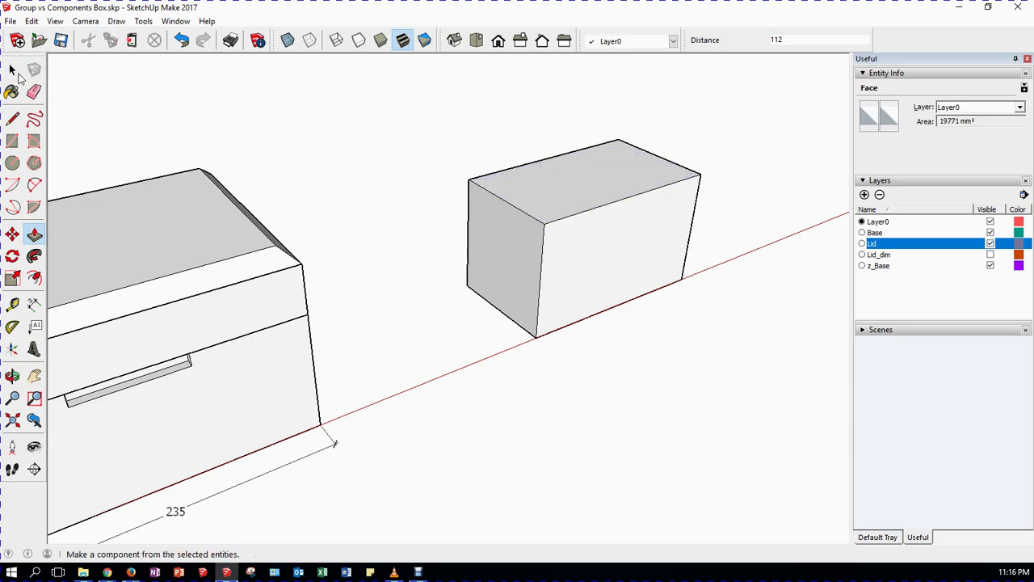
Step: Select the entire block and make it a component named Block
click(12, 71)
right_click(639, 214)
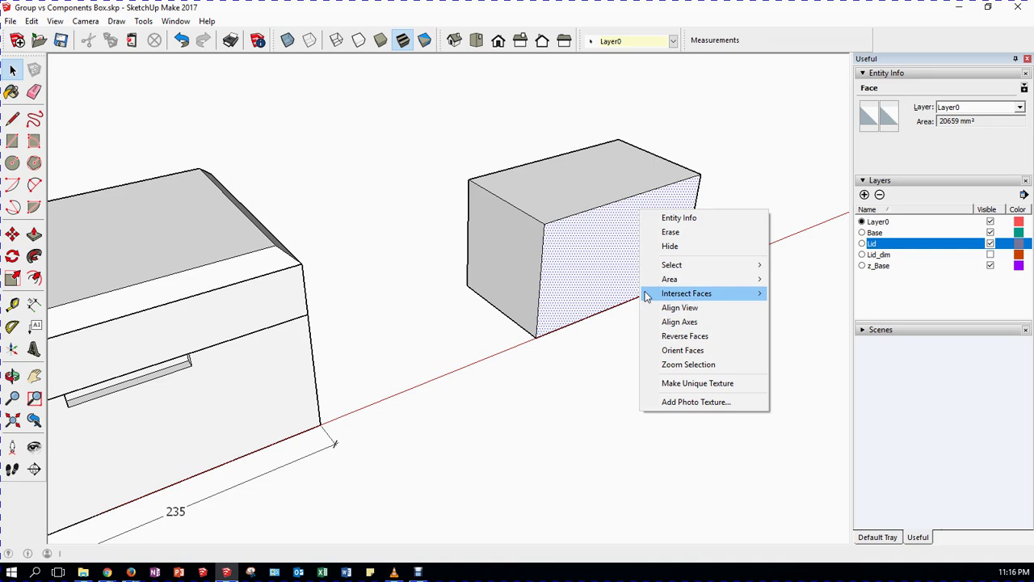
click(14, 71)
triple_click(512, 212)
right_click(552, 224)
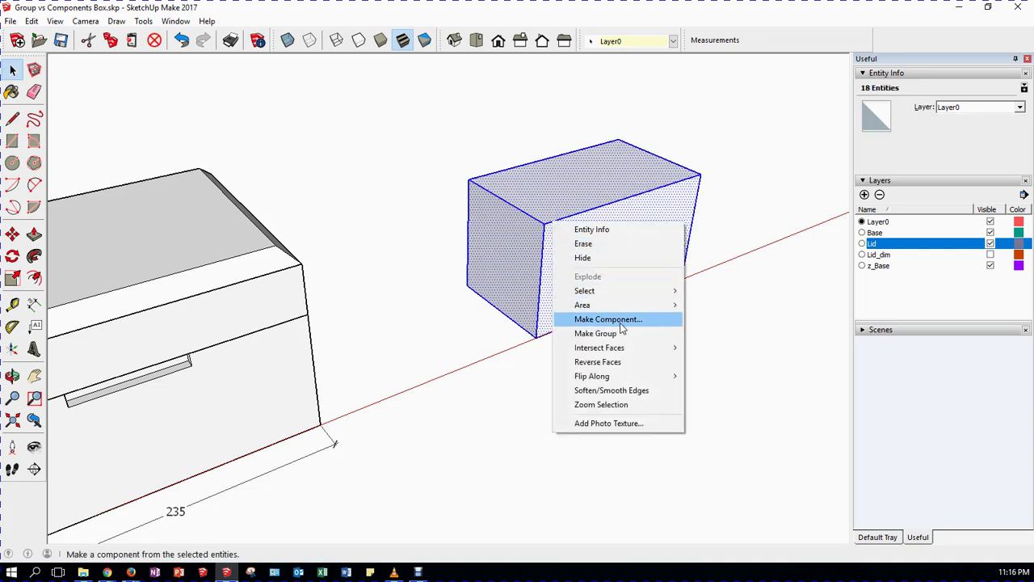
click(622, 324)
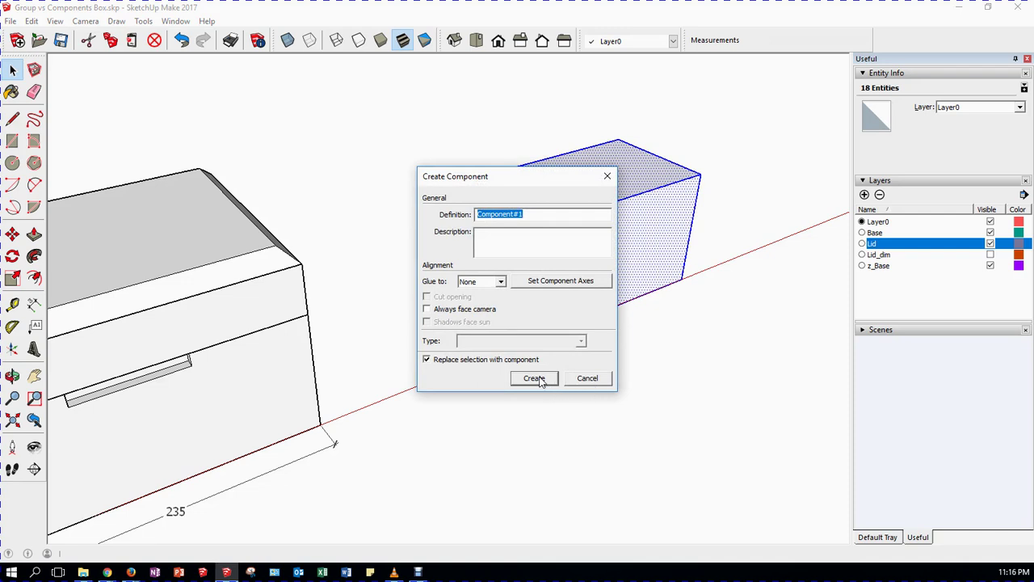
text(Block)
click(535, 378)
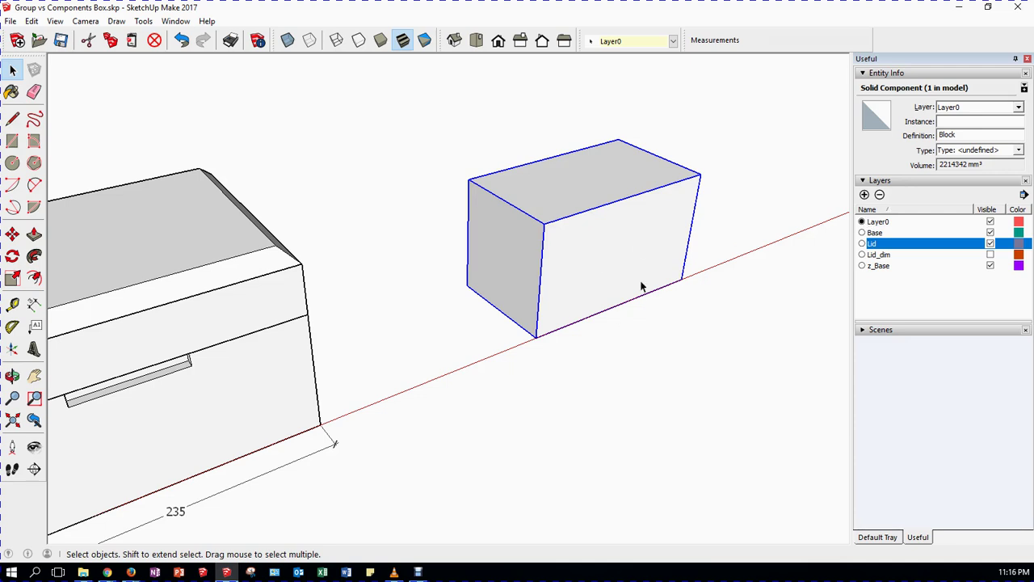
Step: Assign the Block component to the Lid layer and deselect it
click(1020, 107)
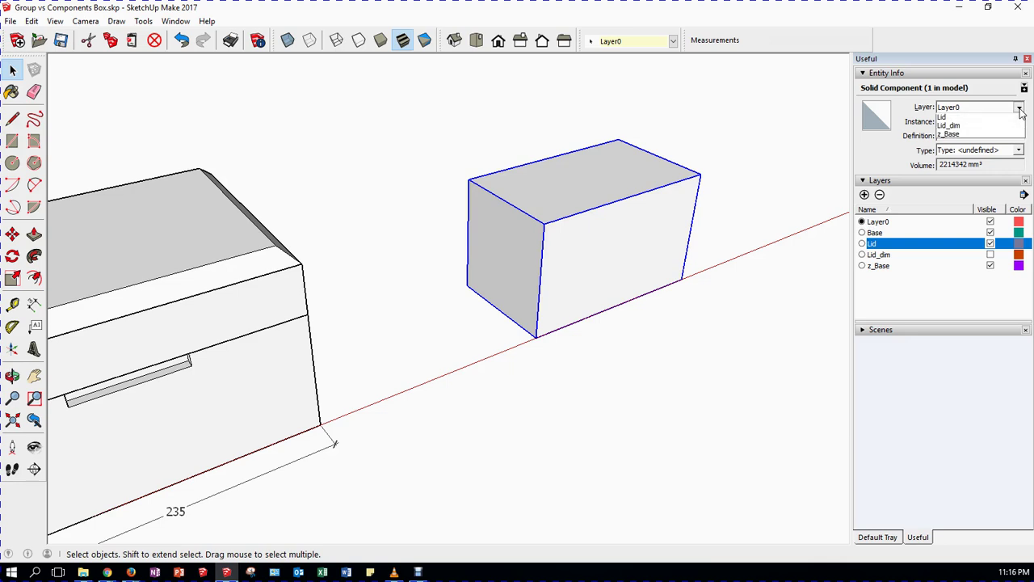
click(957, 131)
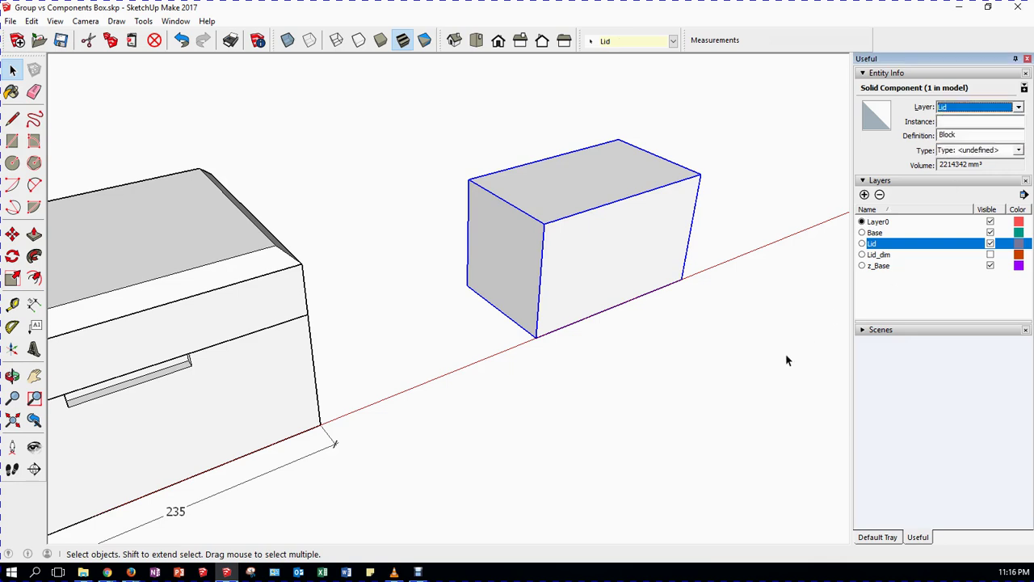
click(788, 360)
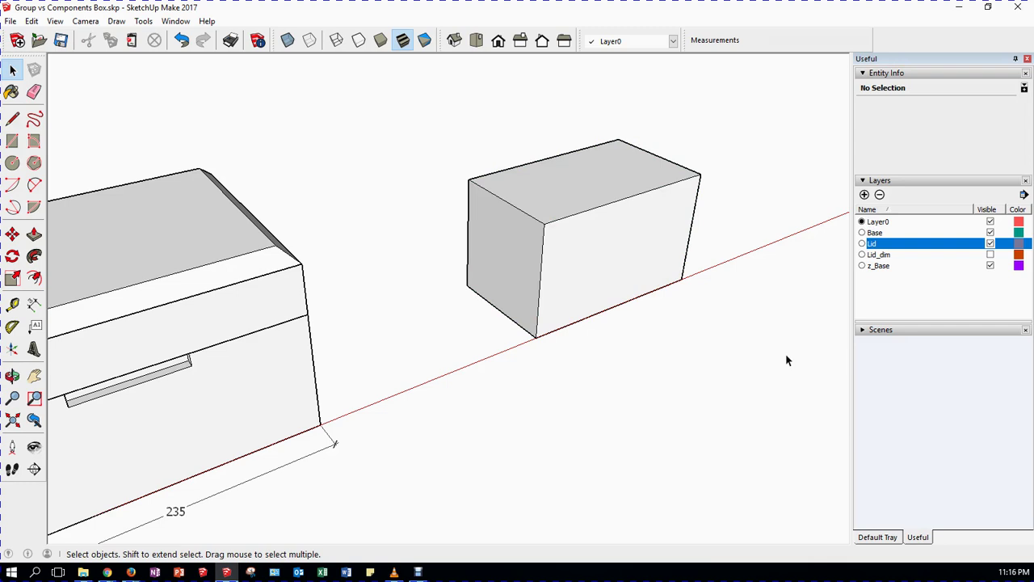
Step: Undo the block's layer assignment, component creation, extrusion and rectangle until only the box remains
key(ctrl+z)
key(ctrl+z)
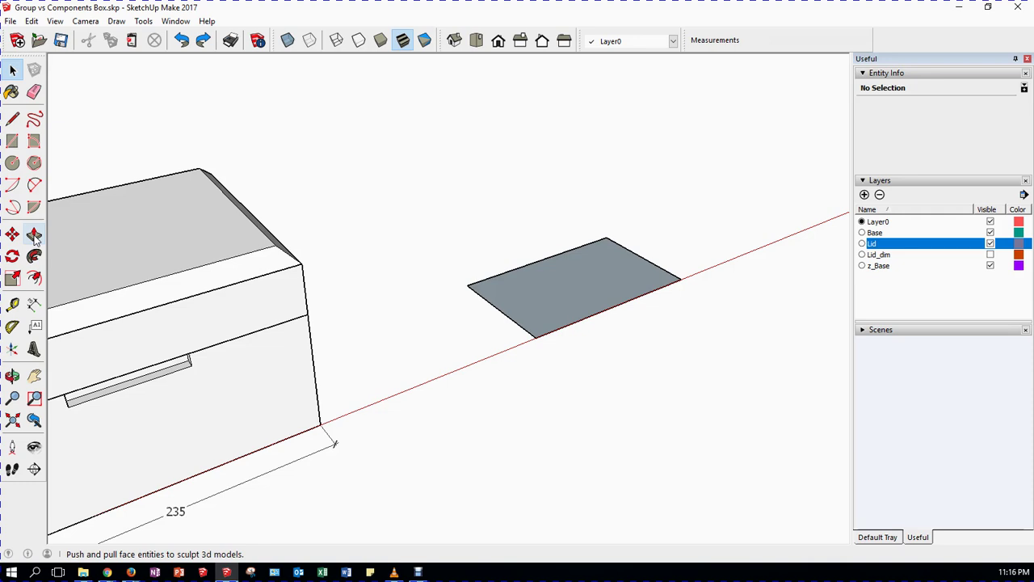
key(ctrl+z)
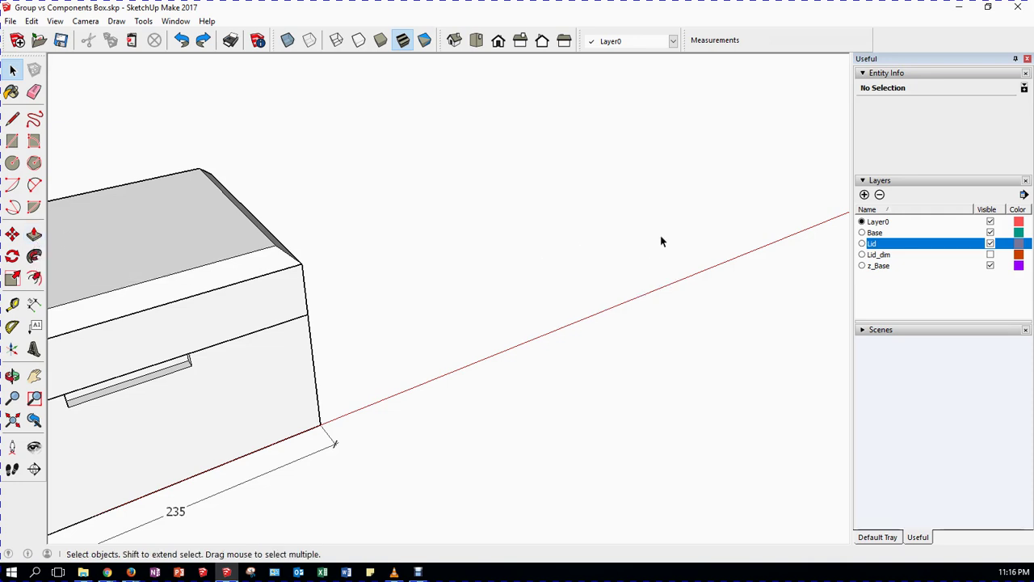
Step: Make Base the active layer and draw a rectangle on the ground beside the box, ending on the red axis
click(863, 233)
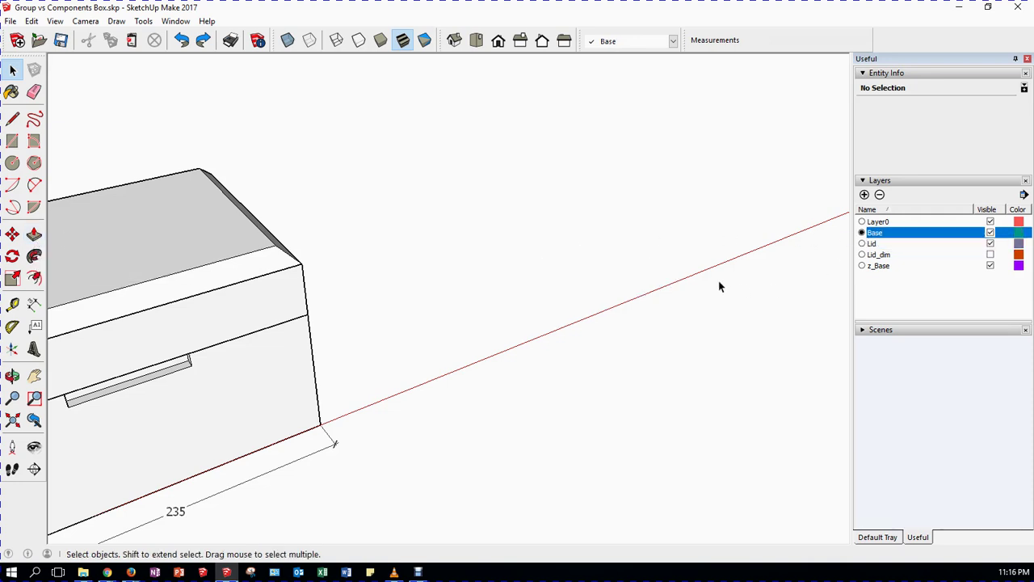
click(12, 141)
click(502, 282)
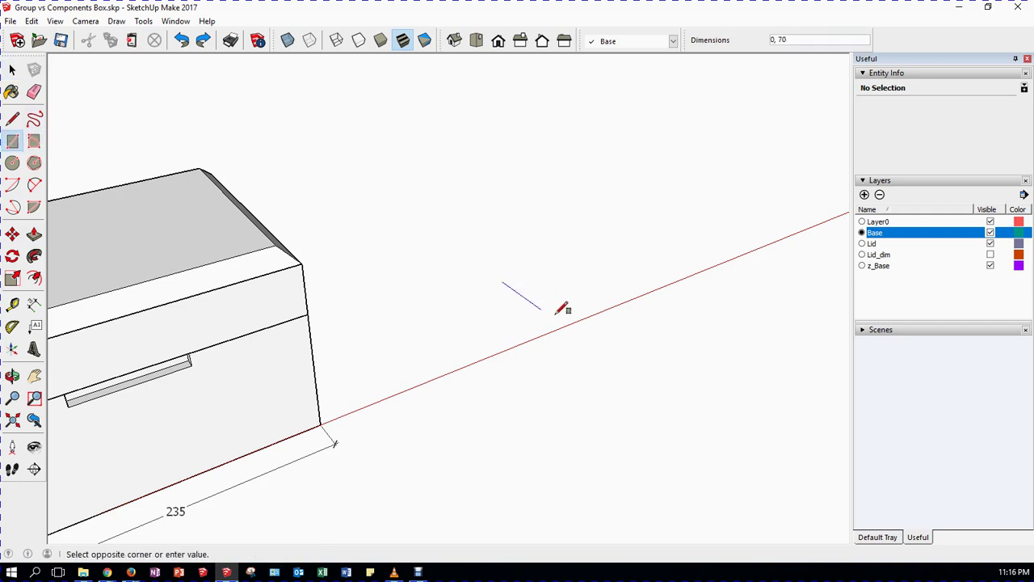
click(704, 271)
Step: Push/Pull the new rectangle on the Base layer upward about 93 mm into a block
click(34, 234)
click(598, 282)
click(597, 224)
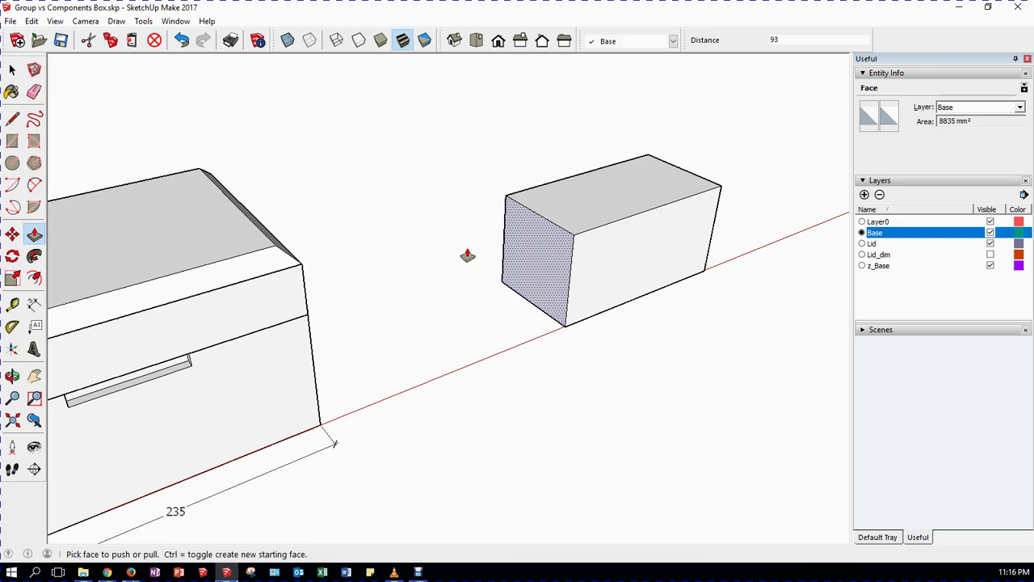
Step: Select all of the new block's geometry and convert it into a component named Block
key(space)
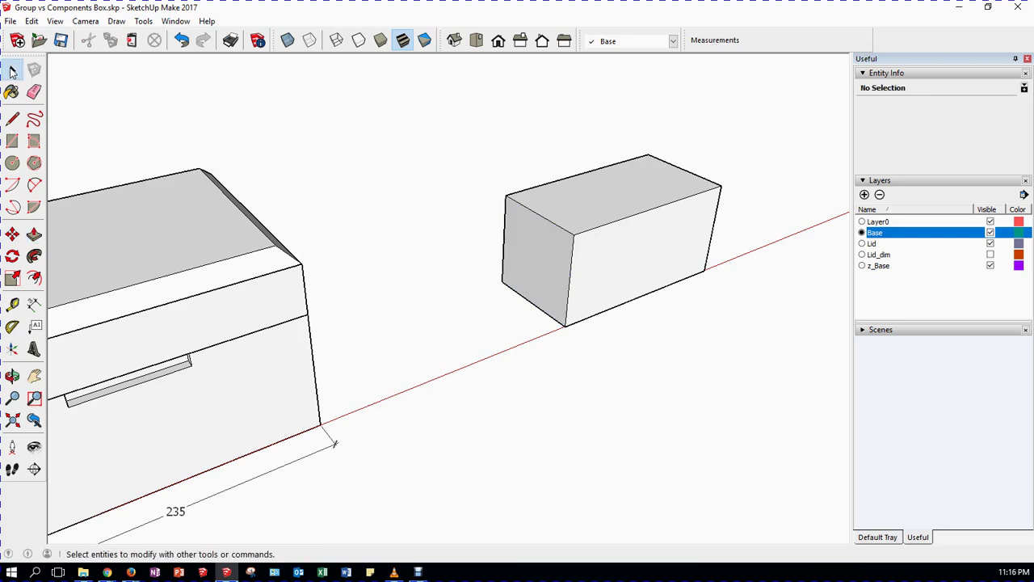
triple_click(577, 219)
right_click(577, 219)
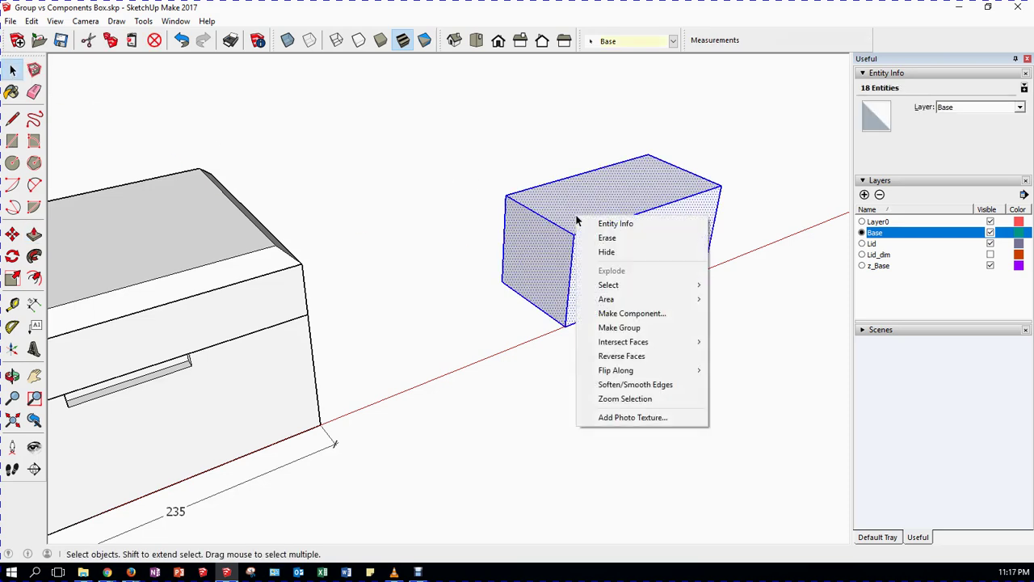
click(634, 321)
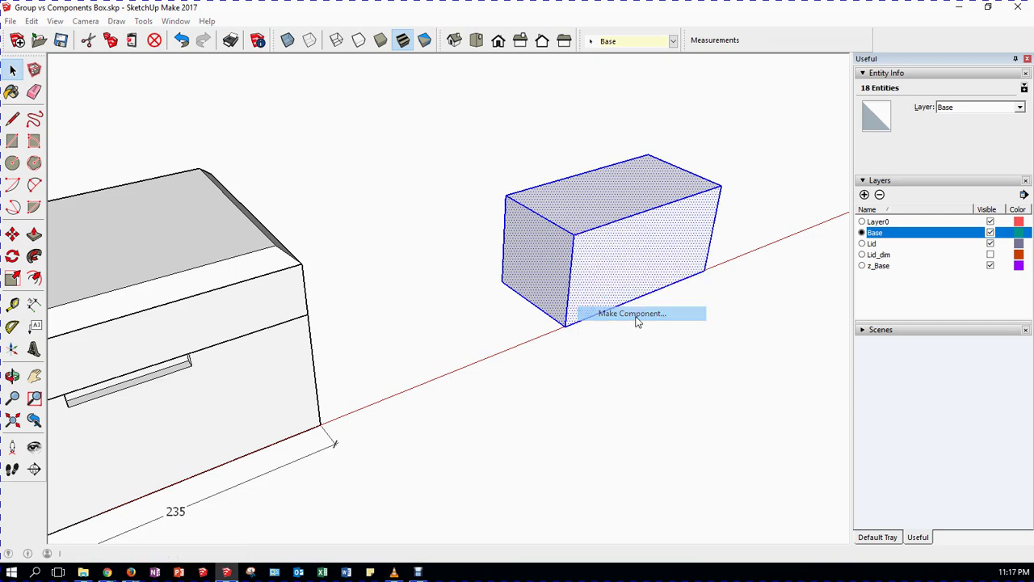
text(Block)
key(Return)
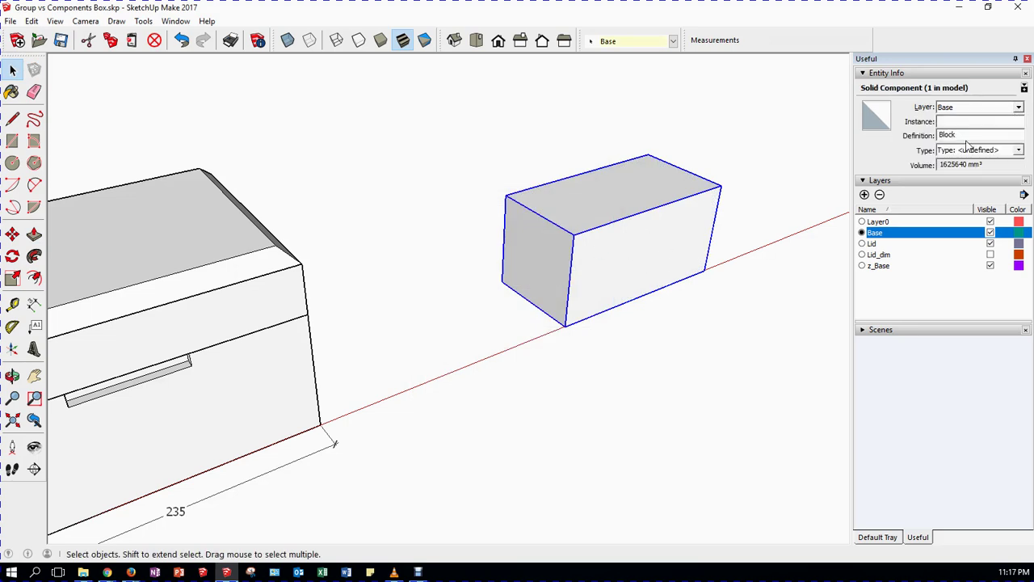
Step: Assign the Block component to the Lid layer and reselect it to check its layer
click(1020, 108)
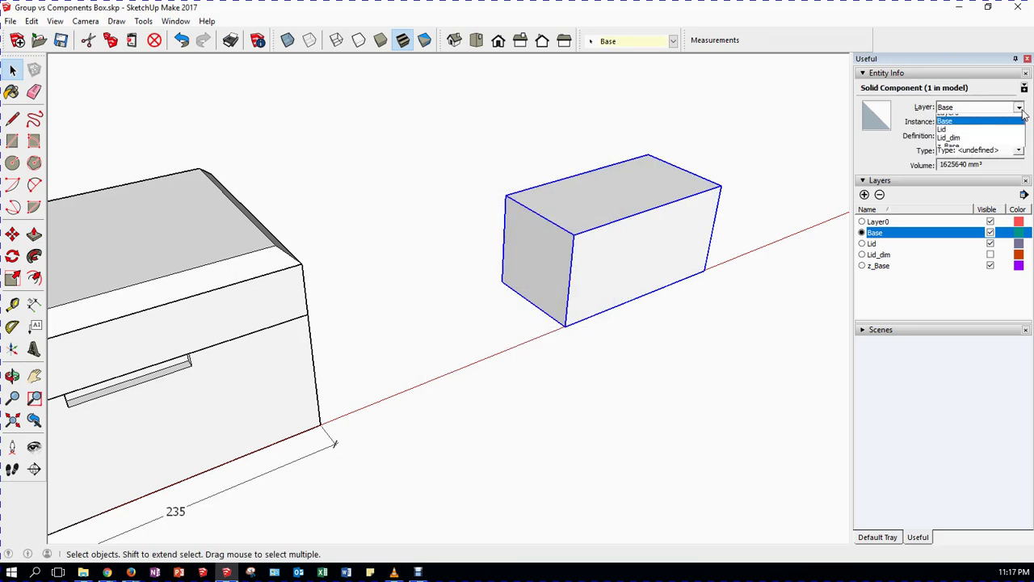
click(970, 139)
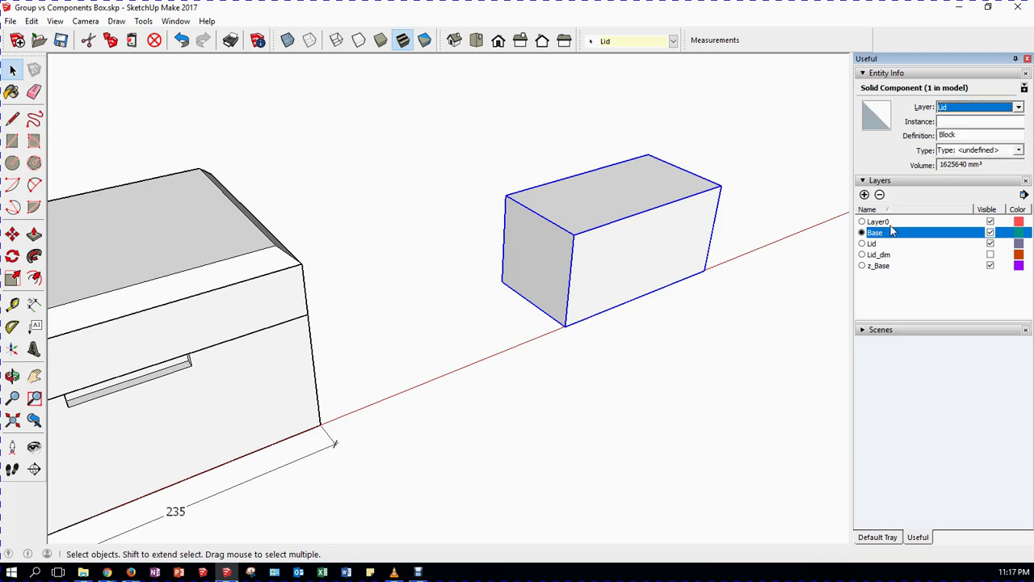
click(806, 278)
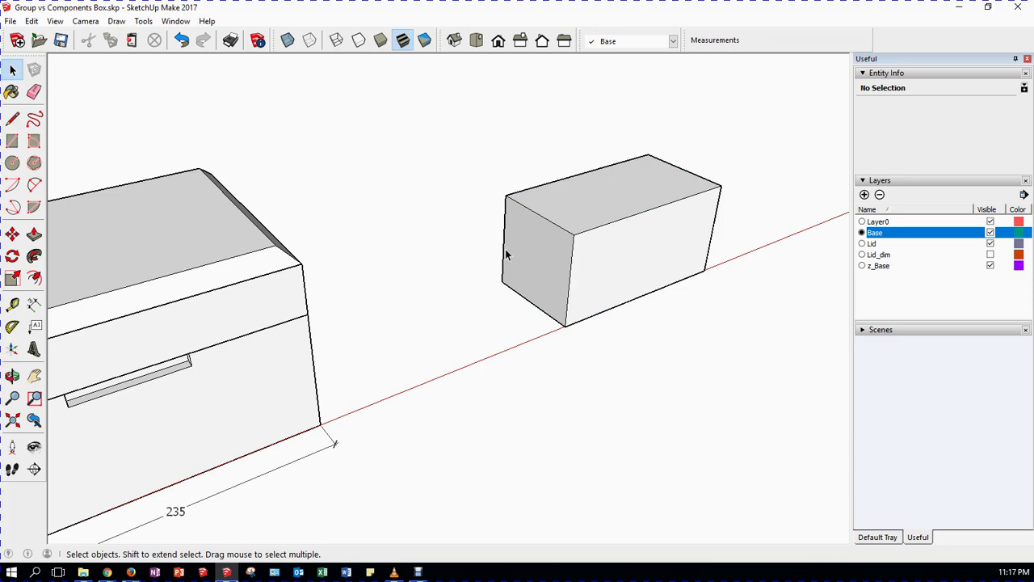
click(683, 232)
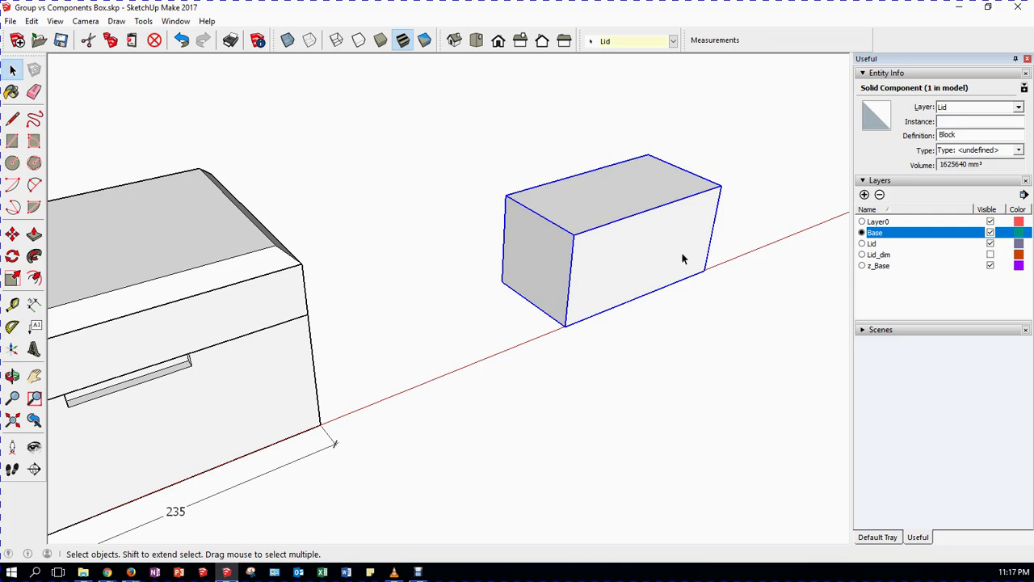
Step: Try to hide the active Base layer, then make Layer0 the active layer and deselect the block
click(991, 232)
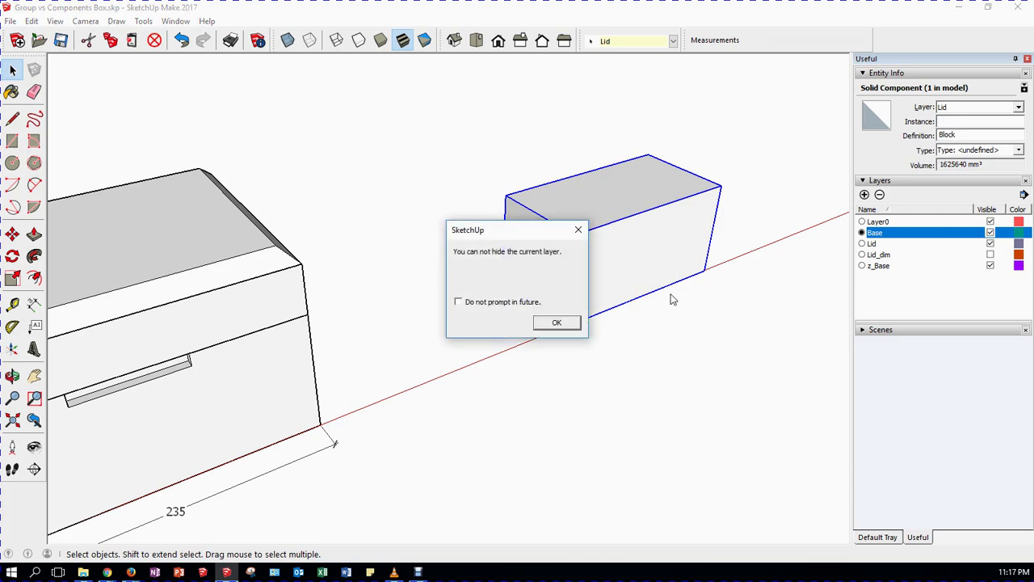
click(572, 323)
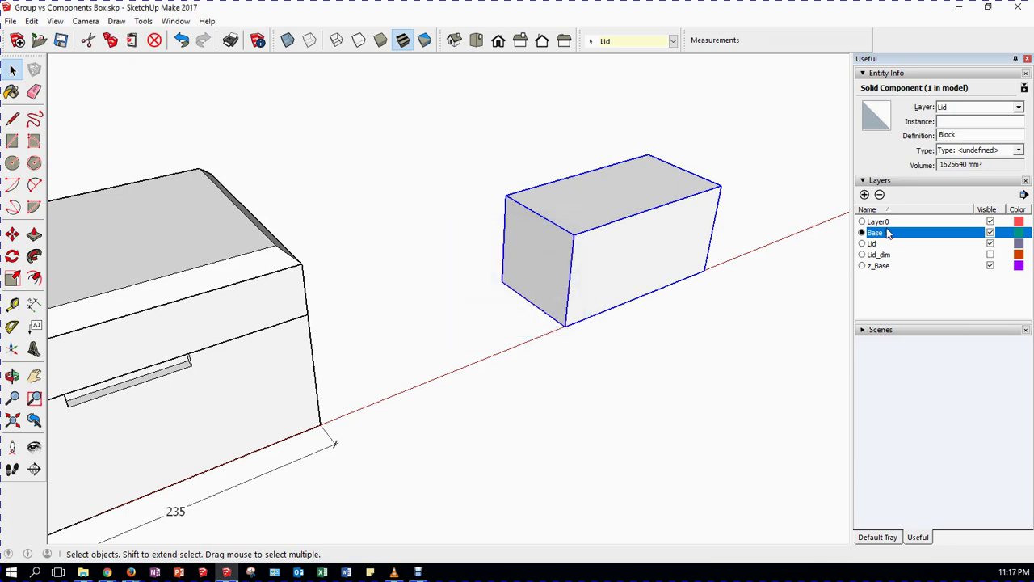
click(862, 222)
click(783, 296)
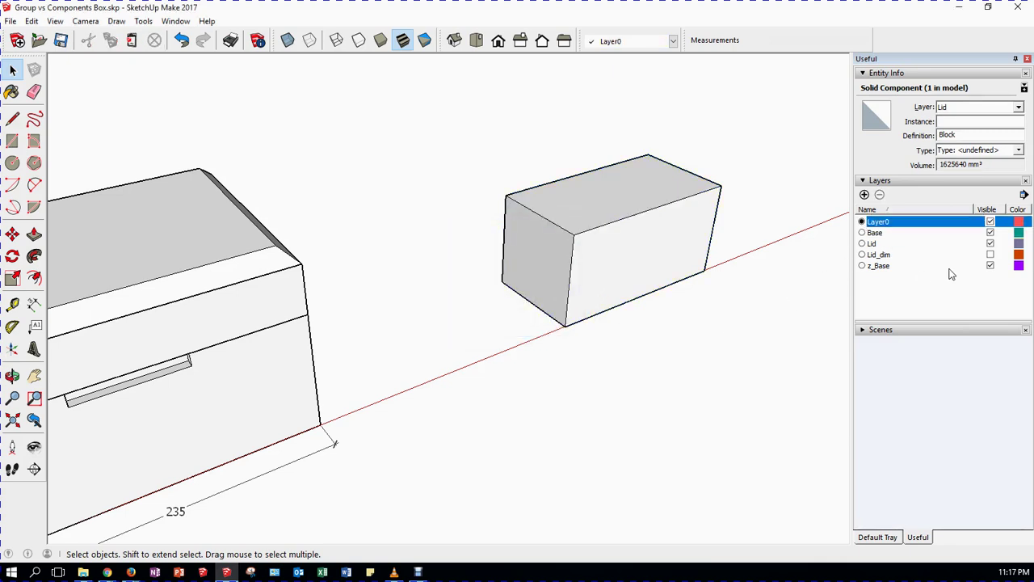
Step: Hide and reshow the Base layer, then delete the entire block beside the box
click(991, 233)
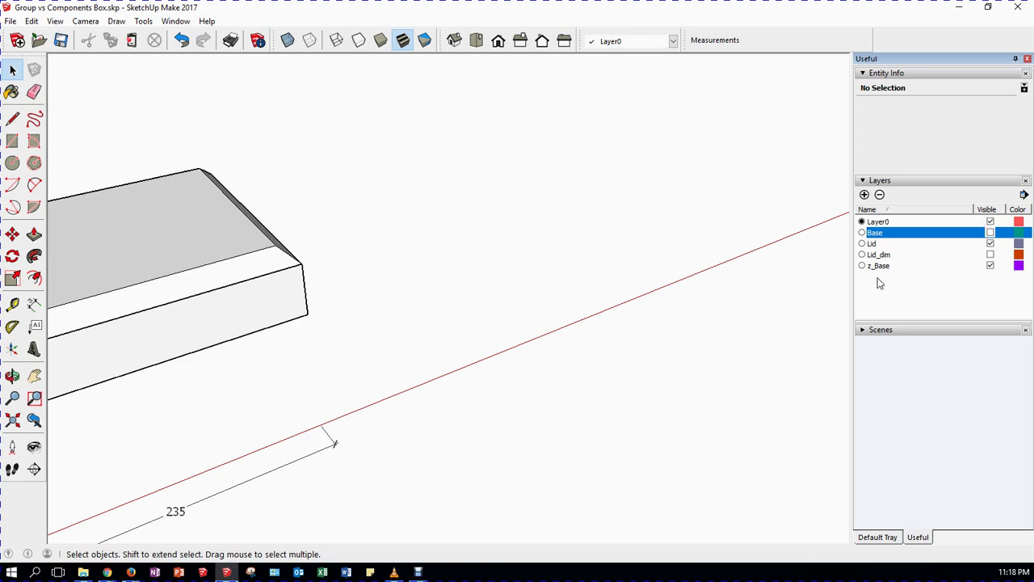
click(989, 233)
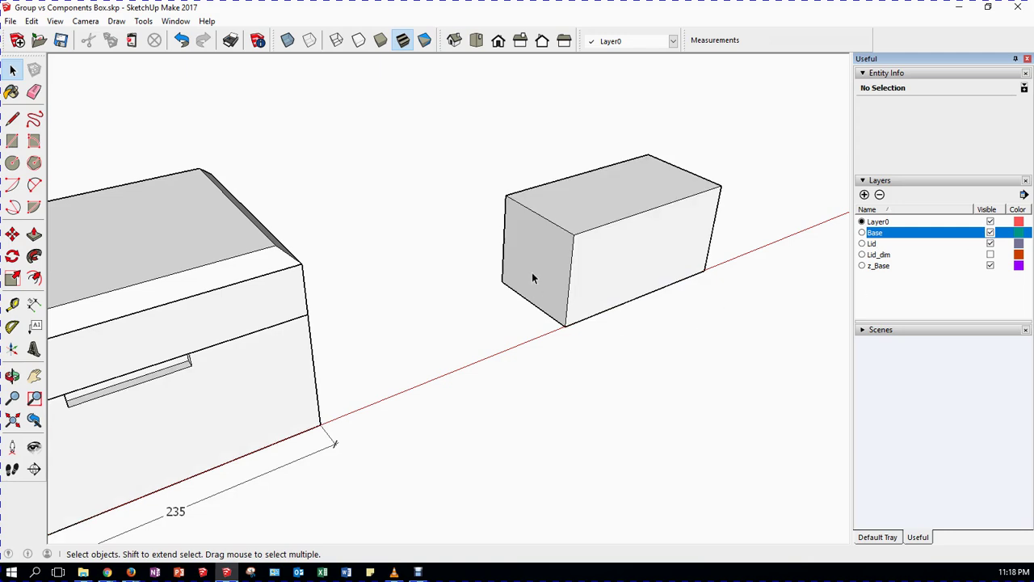
drag(434, 144, 768, 368)
key(Delete)
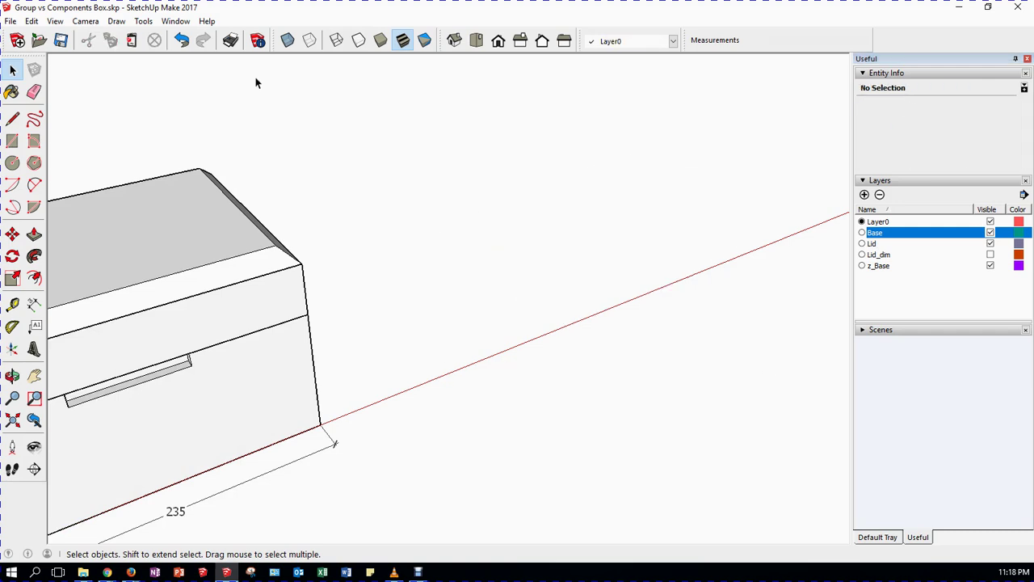
Step: With Layer0 active, draw a rectangle on the ground beside the box and Push/Pull it upward into a block
click(880, 223)
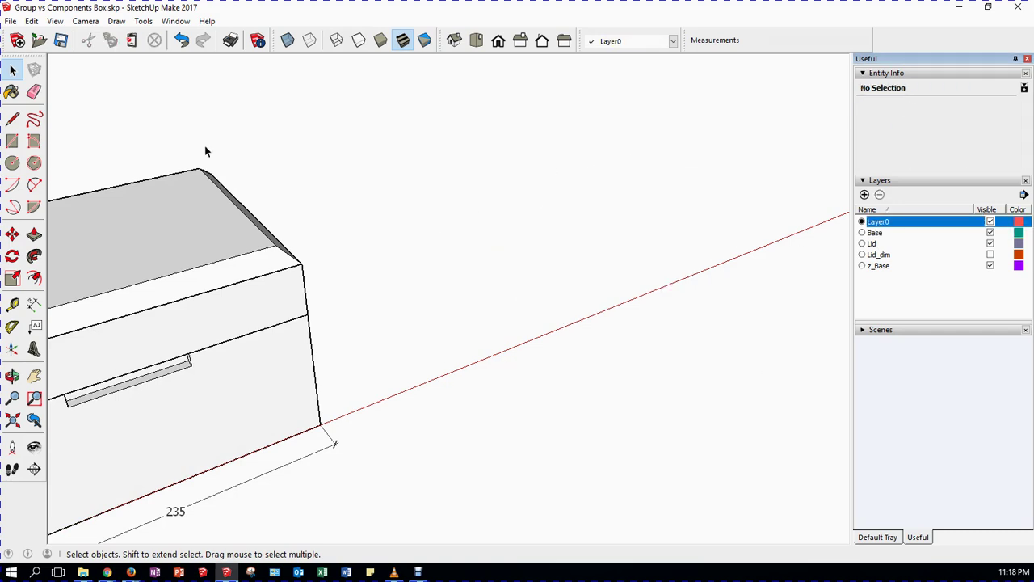
click(12, 141)
click(424, 259)
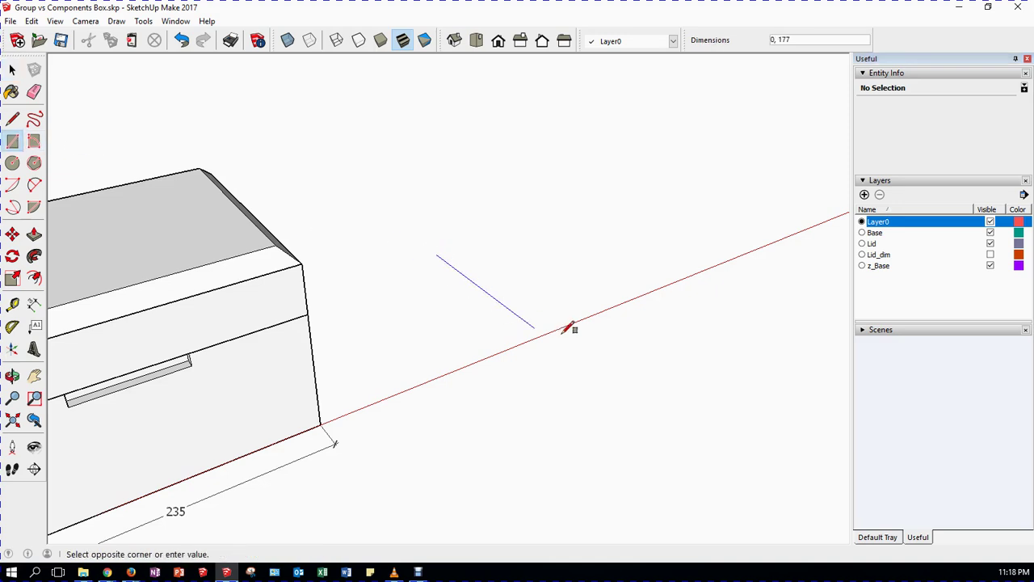
click(694, 269)
click(34, 233)
click(561, 259)
click(566, 209)
Step: Select all of the Layer0 block's geometry and convert it into a component named Block
click(14, 69)
triple_click(585, 193)
right_click(585, 194)
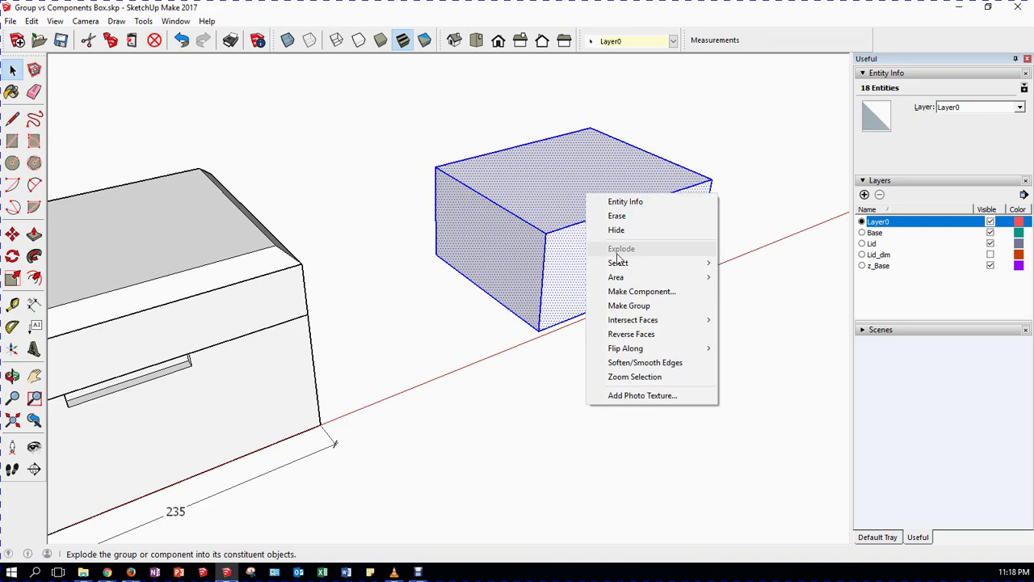
click(634, 291)
text(Blo)
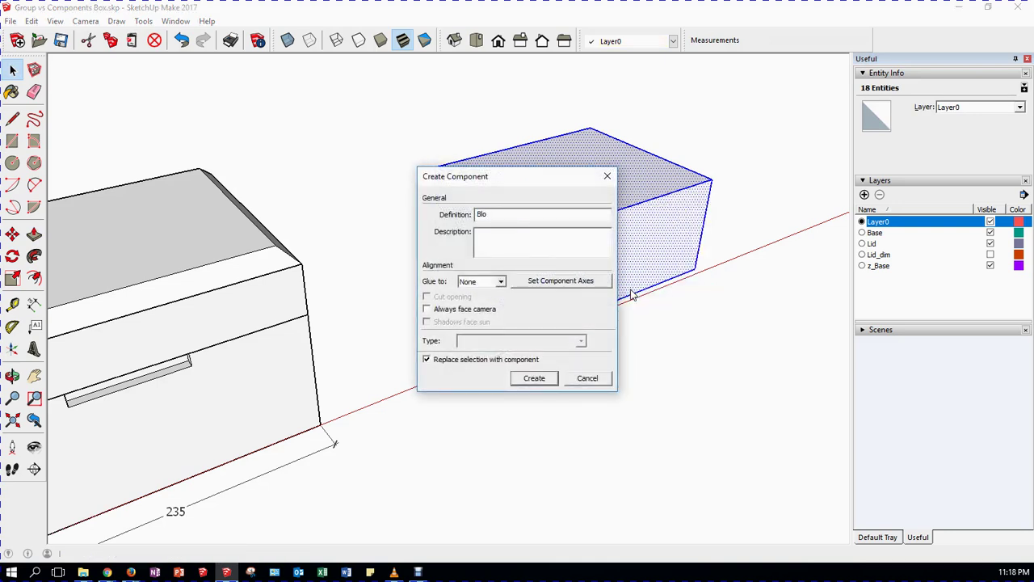
key(Return)
key(Return)
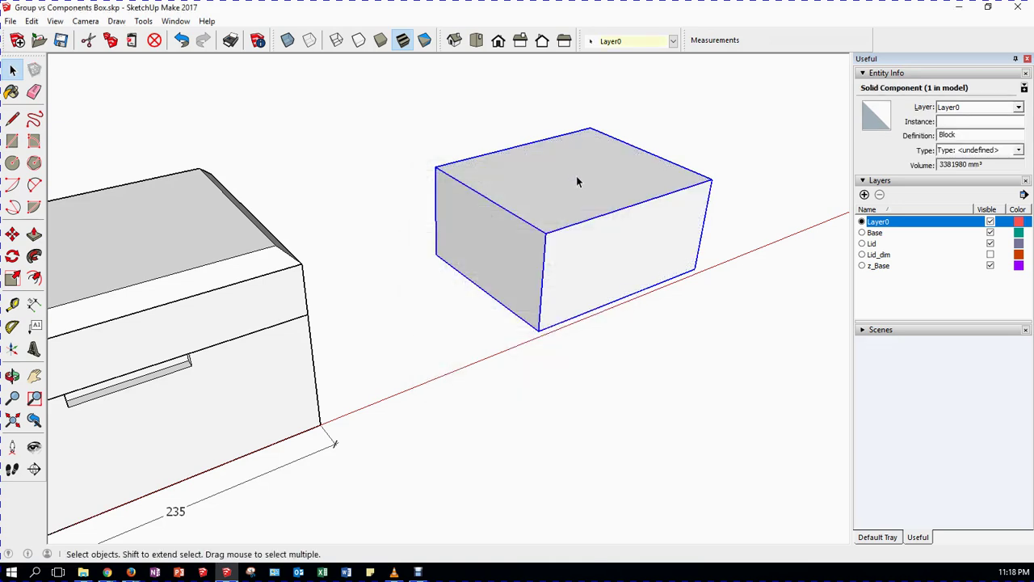
Step: Assign the new Block component to the Base layer and deselect it
click(1019, 106)
click(1007, 129)
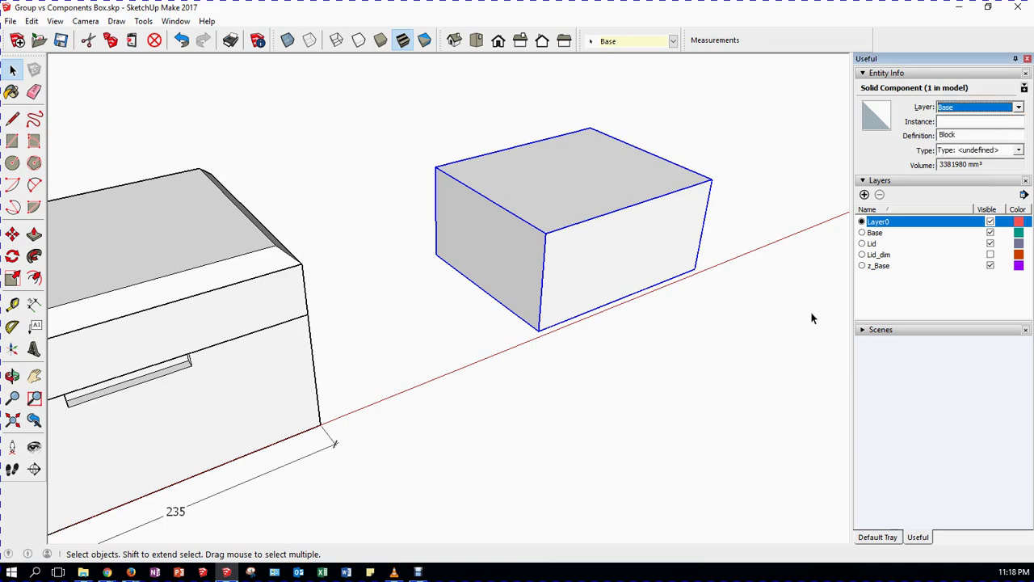
click(797, 318)
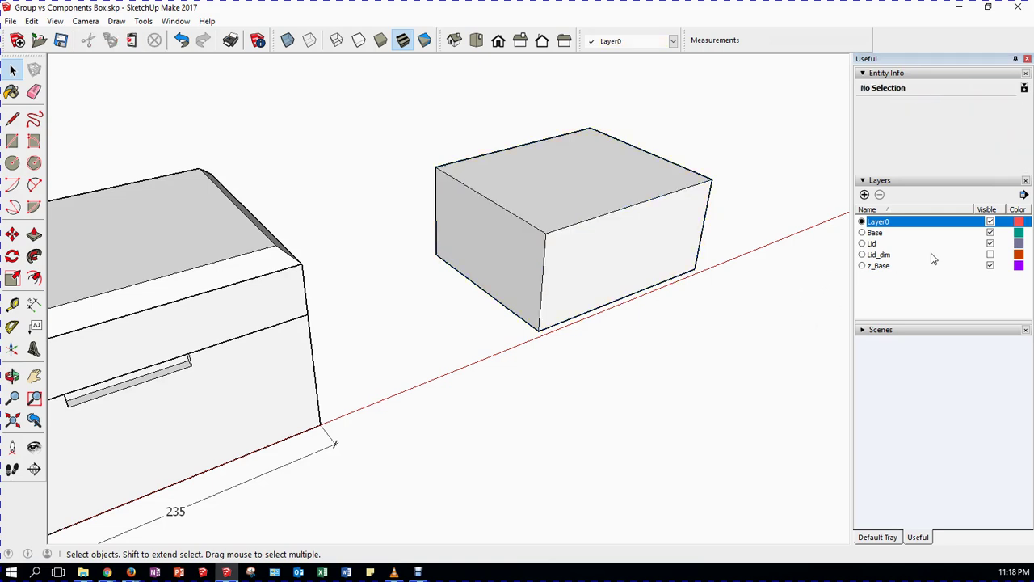
Step: Alternately hide and reshow the Lid and Base layers twice to check which layer controls the block
click(991, 244)
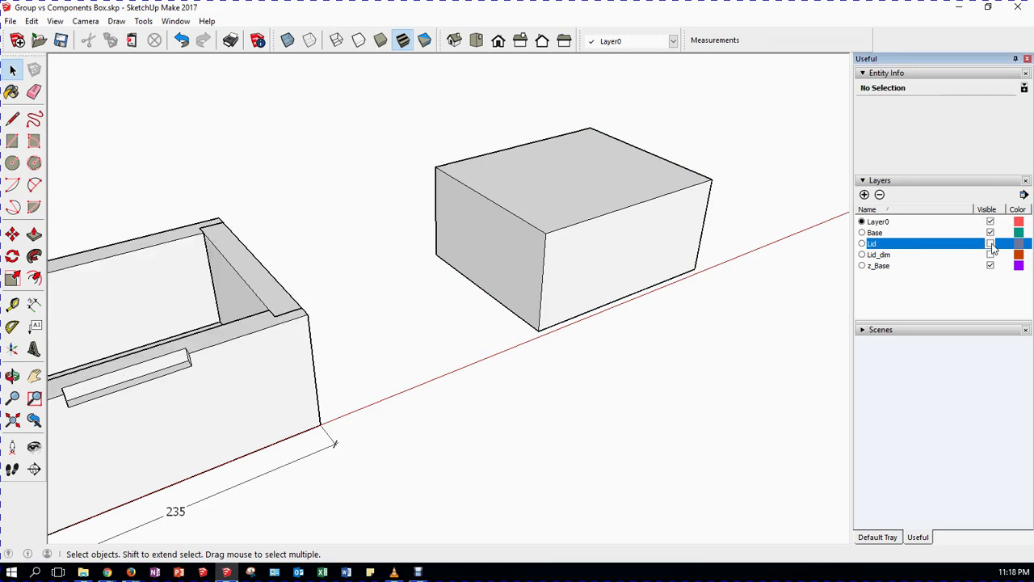
click(991, 243)
click(991, 233)
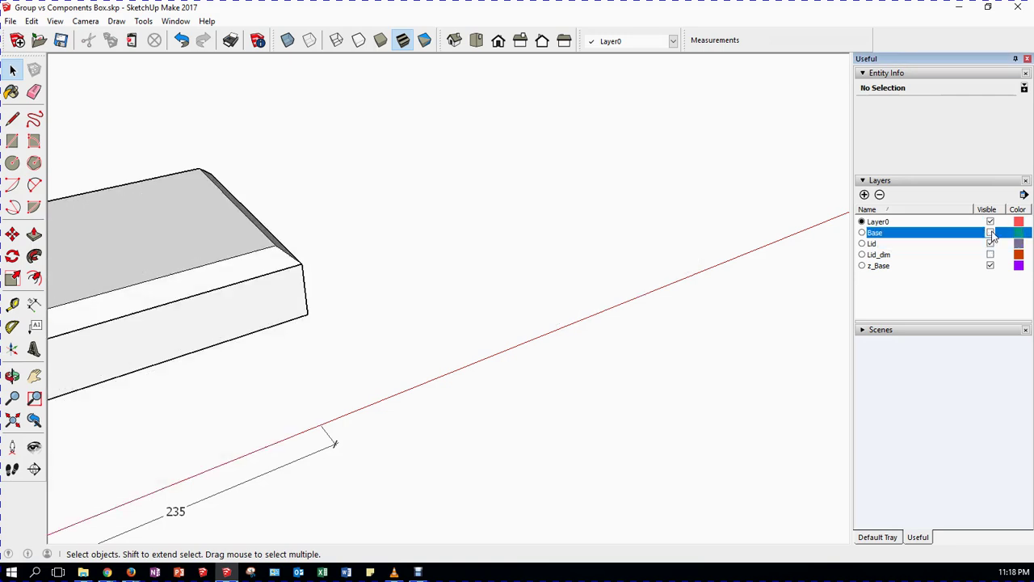
click(991, 233)
click(990, 243)
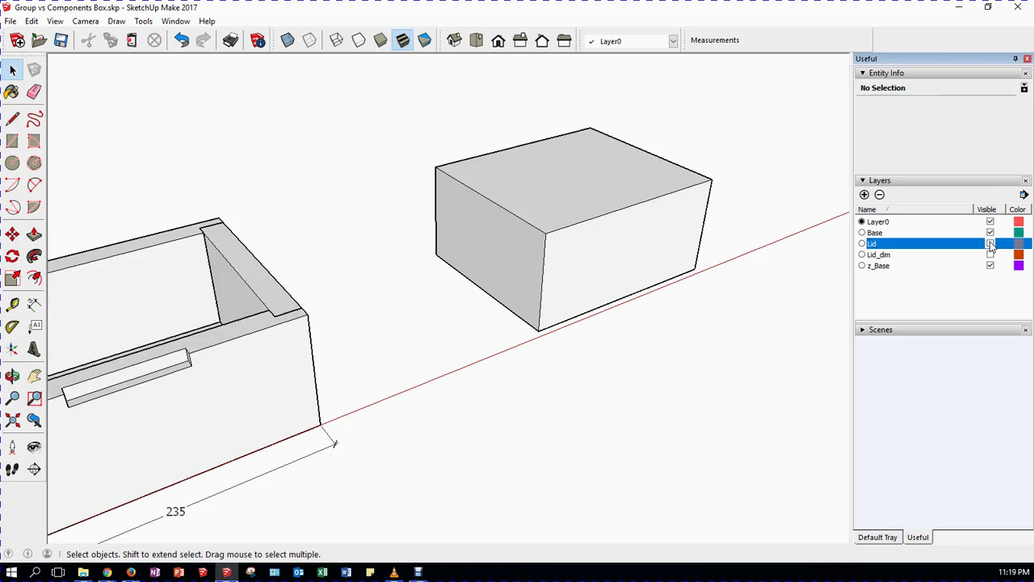
click(990, 243)
click(991, 233)
click(990, 233)
Step: Select the block and try to hide Layer0 while it is the active layer
click(672, 231)
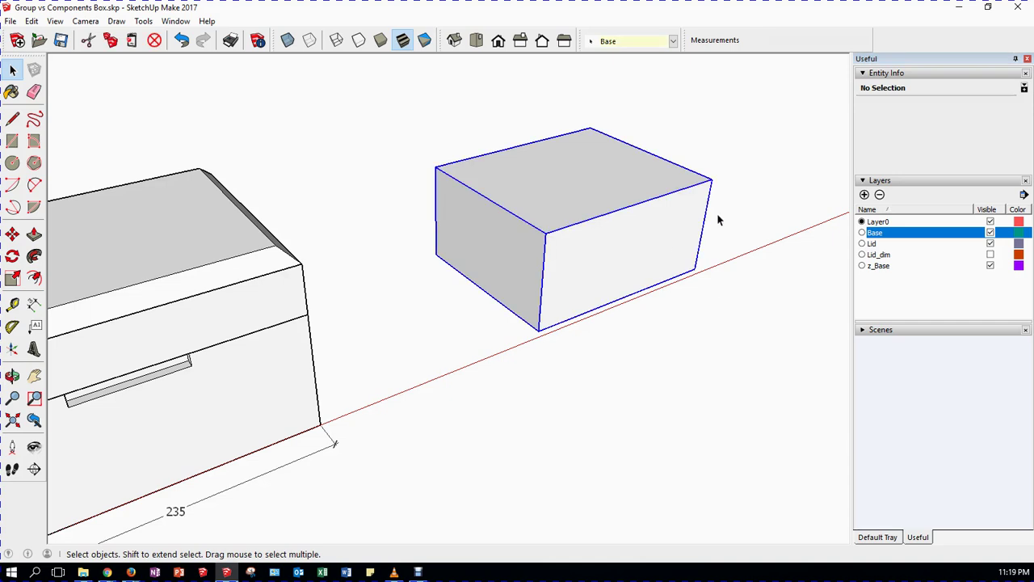
click(991, 222)
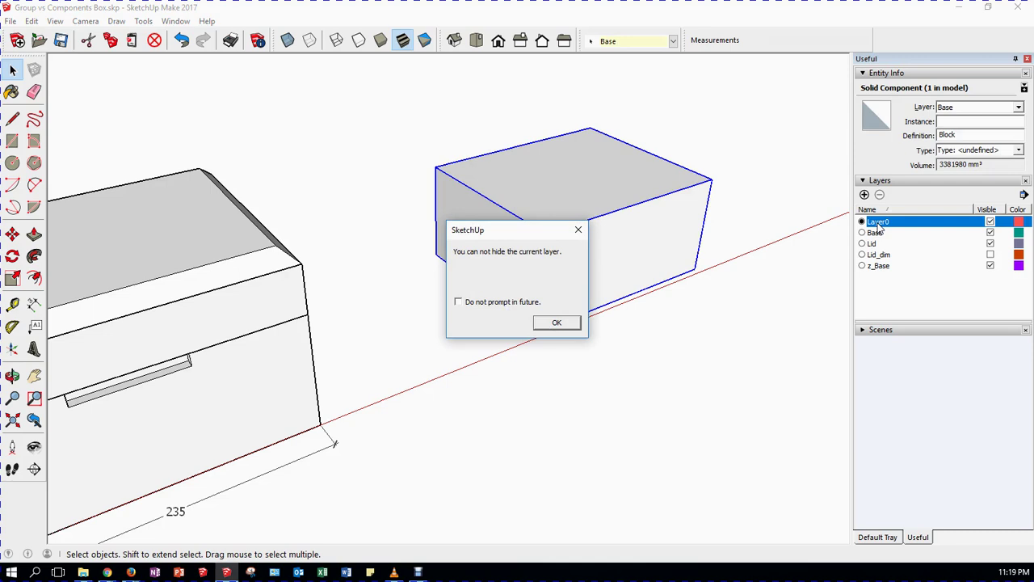
click(572, 323)
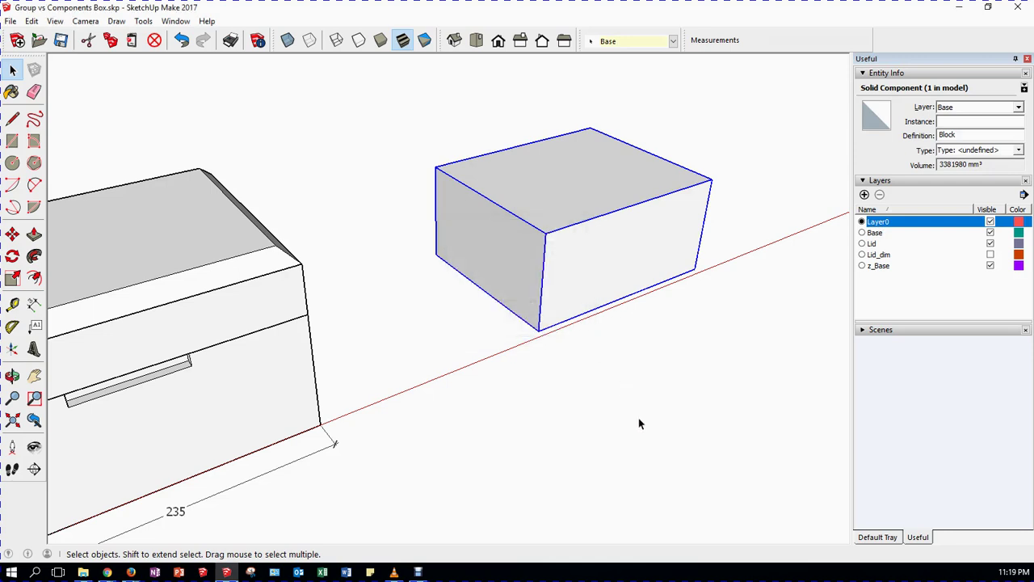
Step: Inspect the geometry inside the Block component, leave its editing mode and delete the component
scroll(637, 422, down, 4)
middle_drag(623, 423, 586, 390)
middle_drag(796, 302, 490, 443)
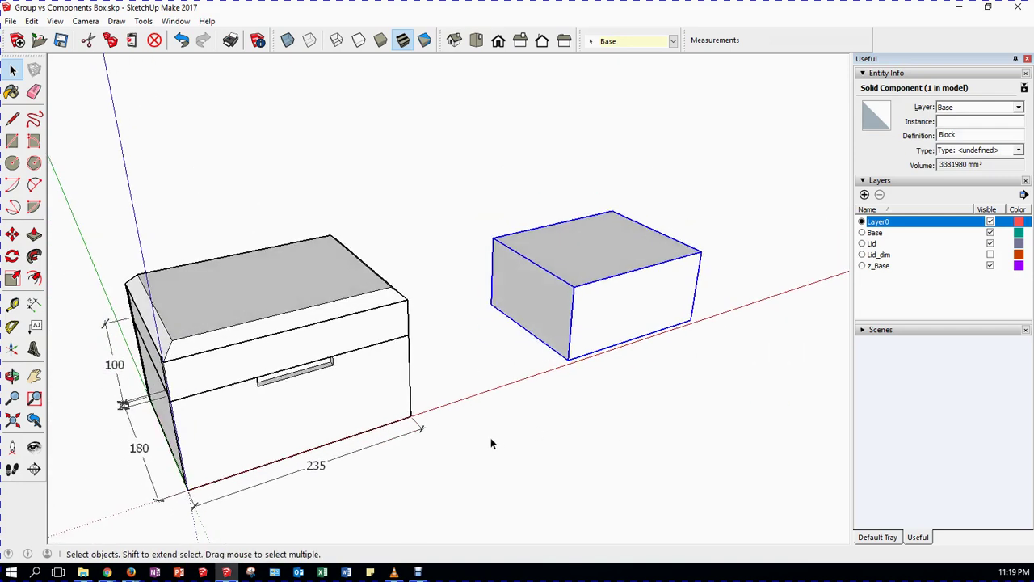
triple_click(604, 289)
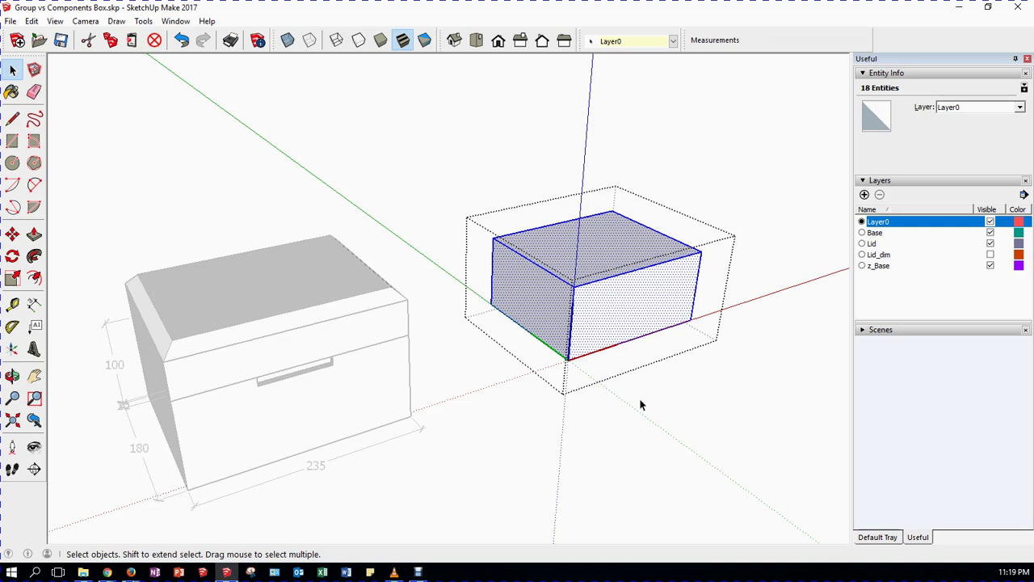
click(635, 392)
click(634, 303)
key(Delete)
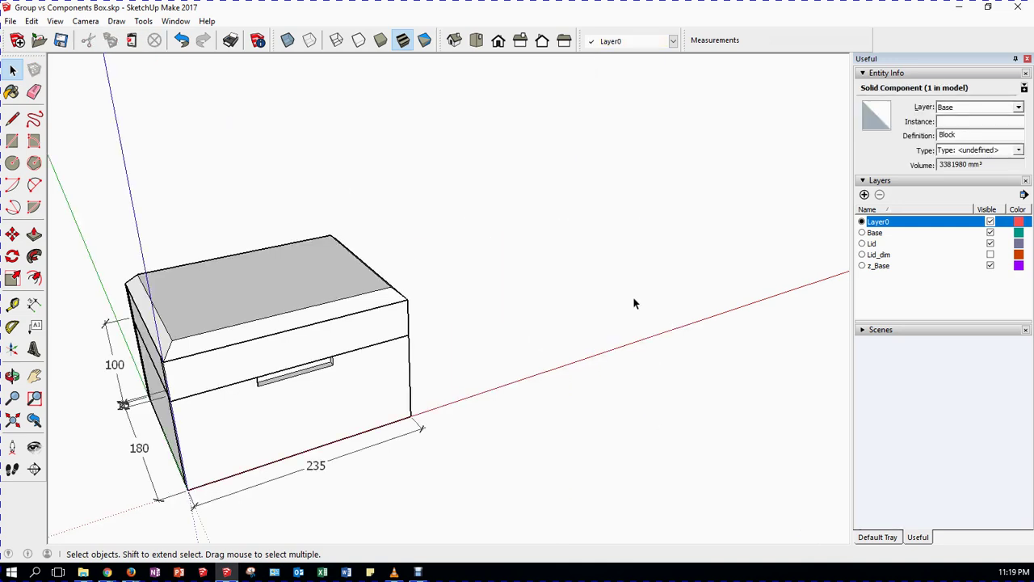
click(634, 303)
Step: Delete all visible dimensions along the side and front of the box
middle_drag(383, 410, 297, 466)
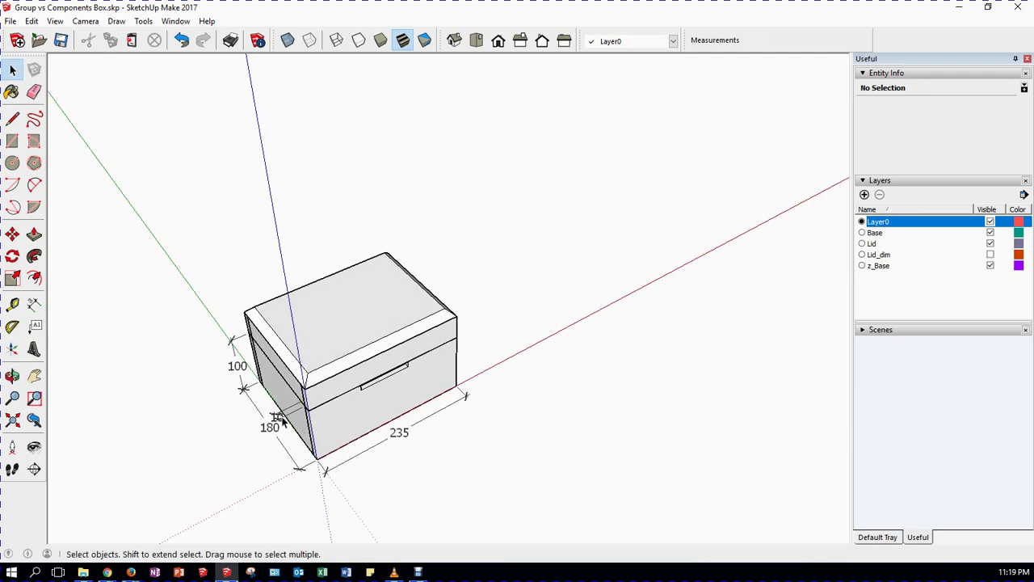
click(282, 419)
key(Delete)
click(297, 463)
key(Delete)
click(273, 426)
key(Delete)
click(407, 434)
key(Delete)
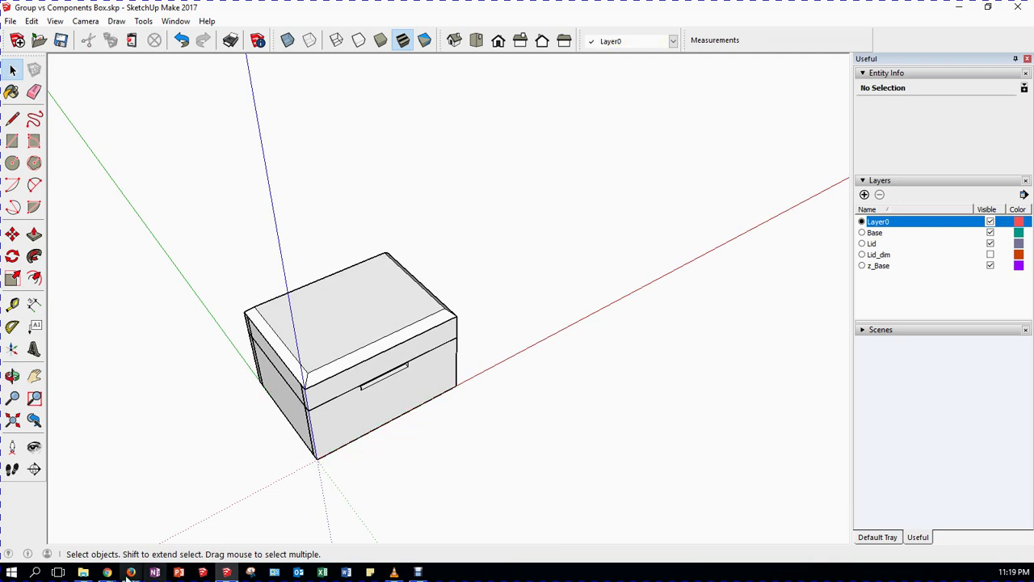
click(13, 419)
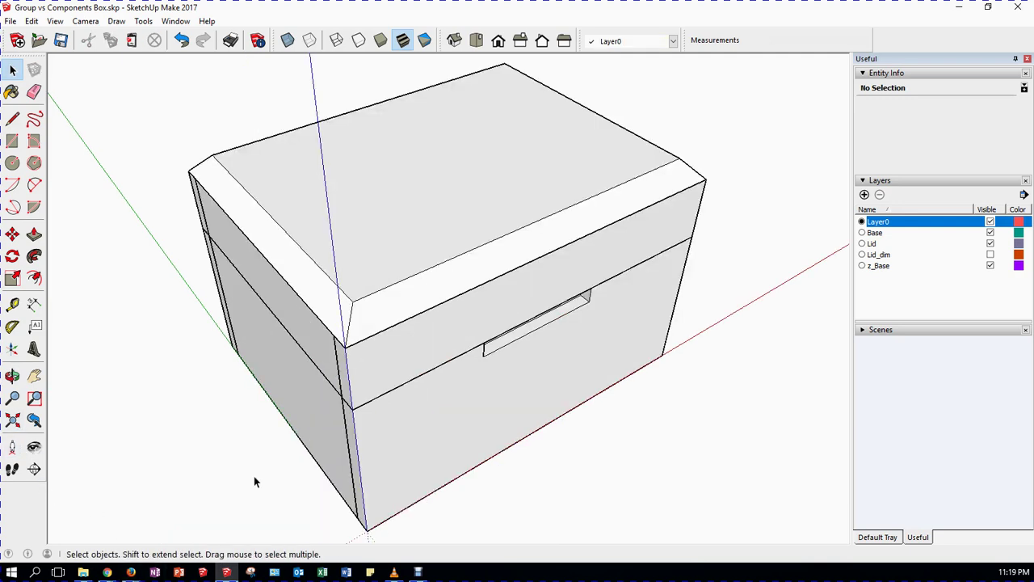